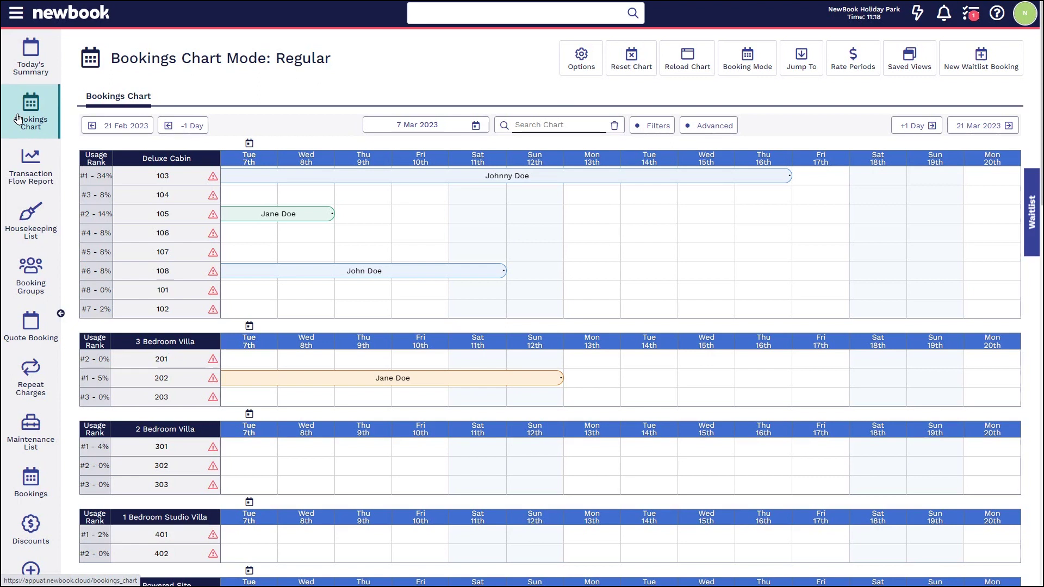
- Open the Bookings Chart by searching 'chart' in the navigation menu
click(17, 14)
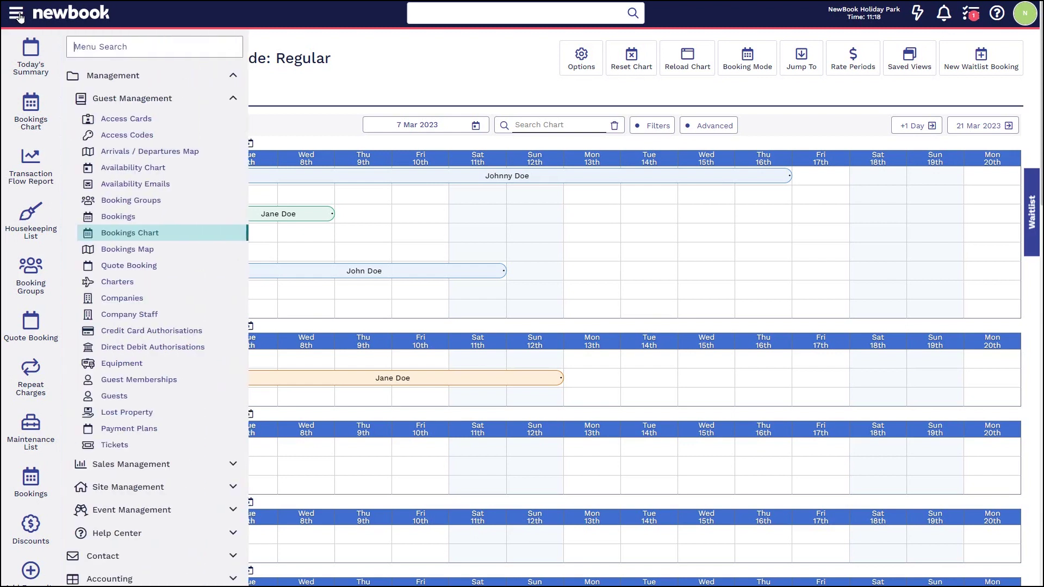
text(chart)
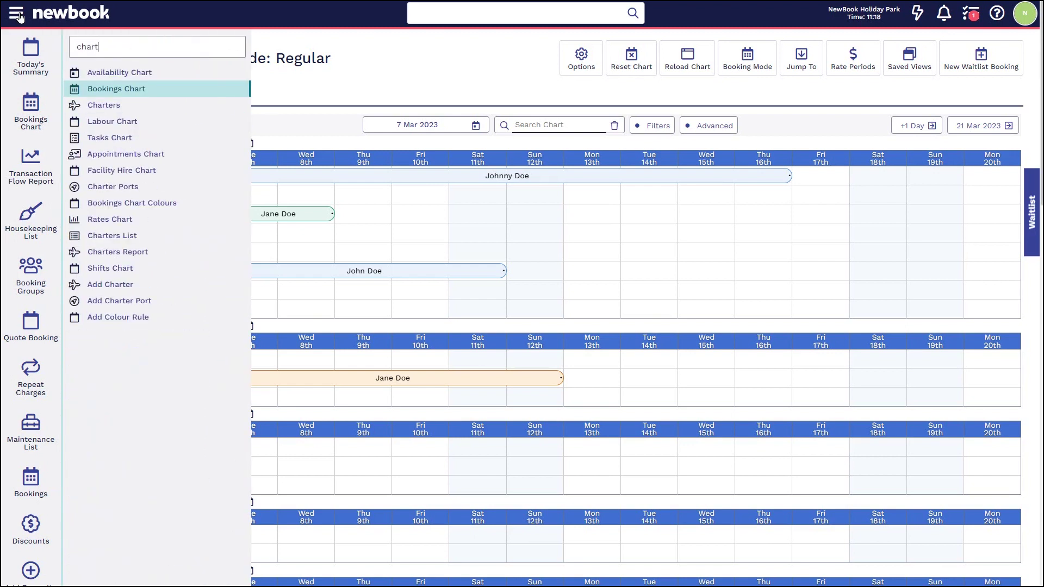
click(414, 95)
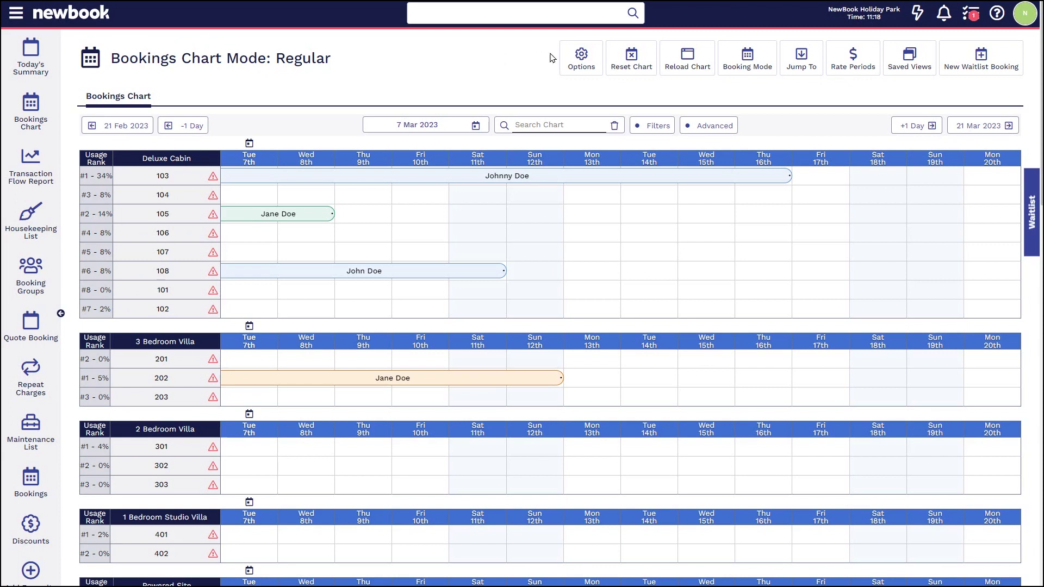
- Jump the chart to the Shoulder (Jan 2024) period, then reset it to today's dates
mouse_move(931, 54)
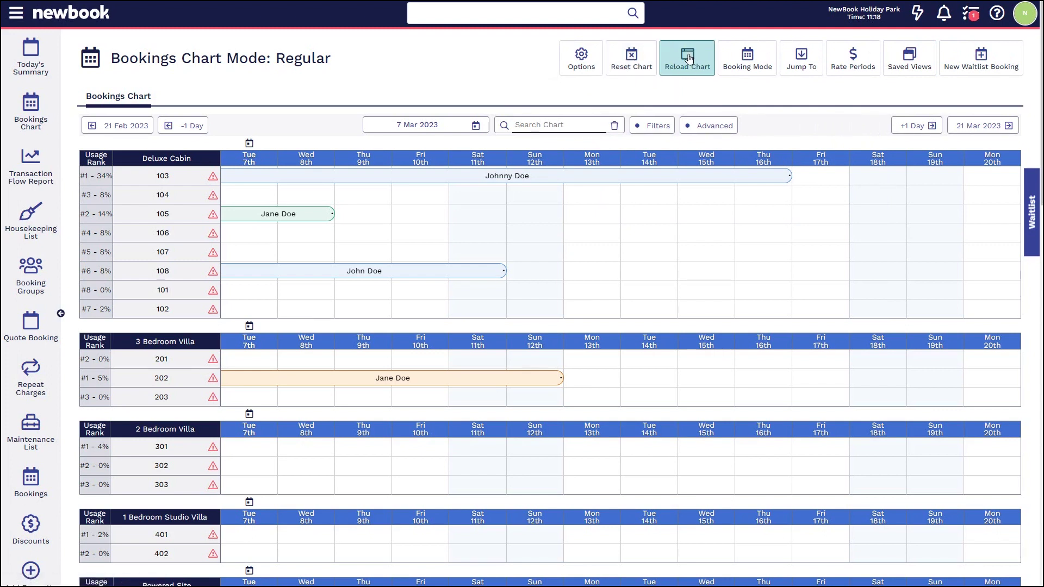
mouse_move(707, 54)
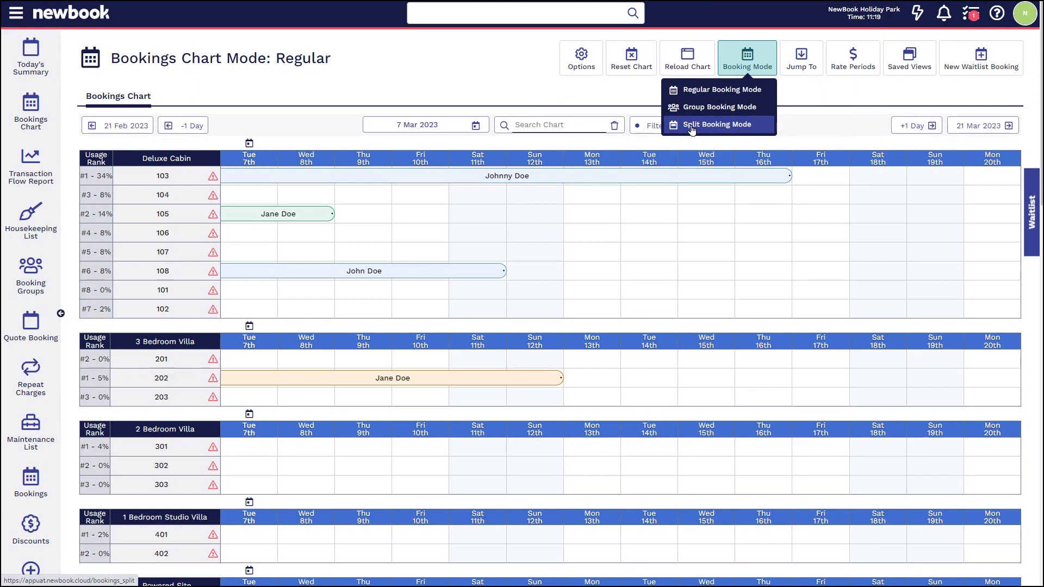
mouse_move(803, 61)
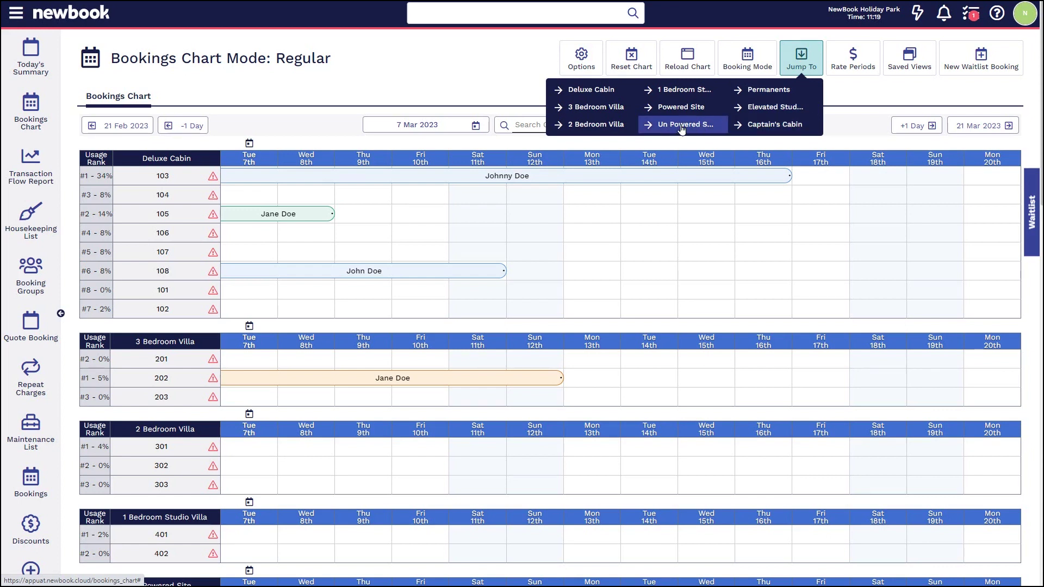
mouse_move(857, 61)
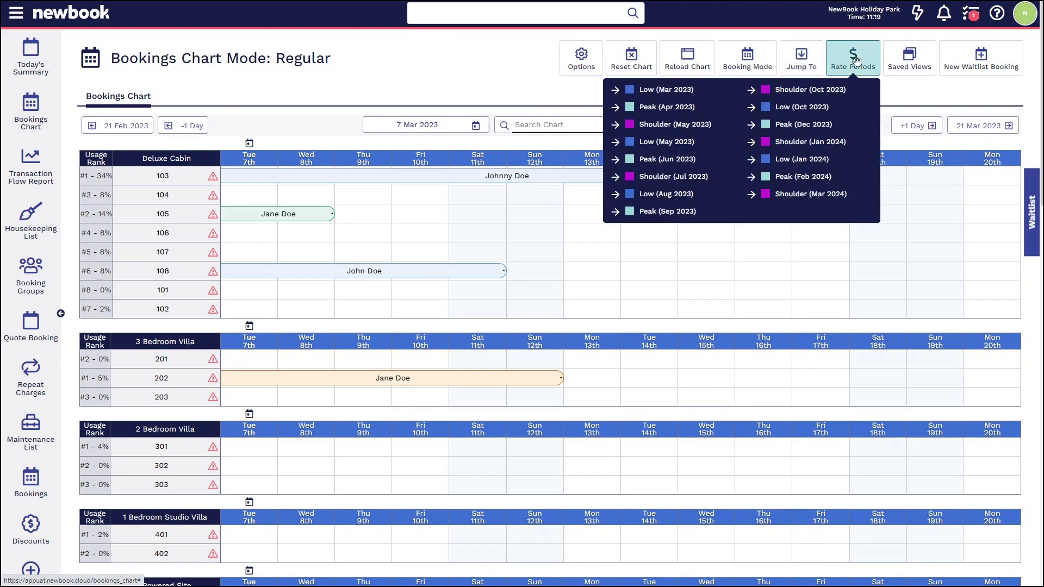
click(810, 143)
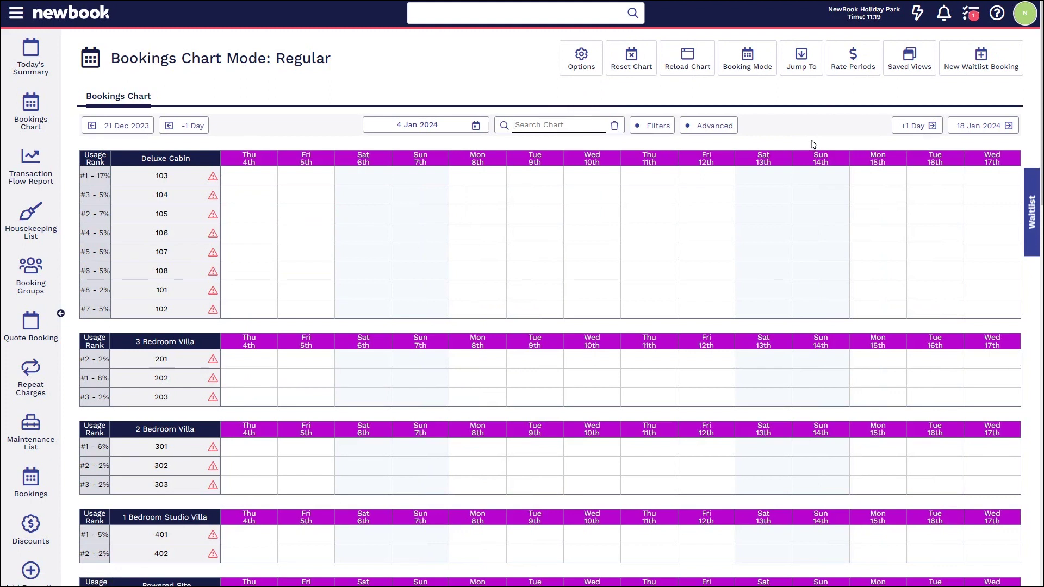
mouse_move(248, 164)
click(619, 66)
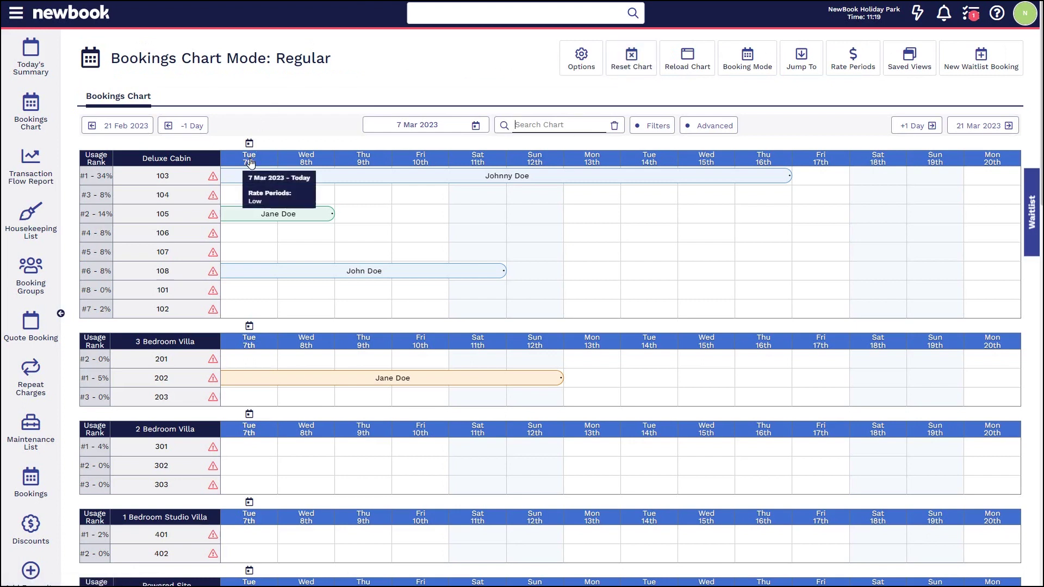
- Browse the chart start-date calendar's months and years, leaving the date at 2023 unchanged
click(463, 129)
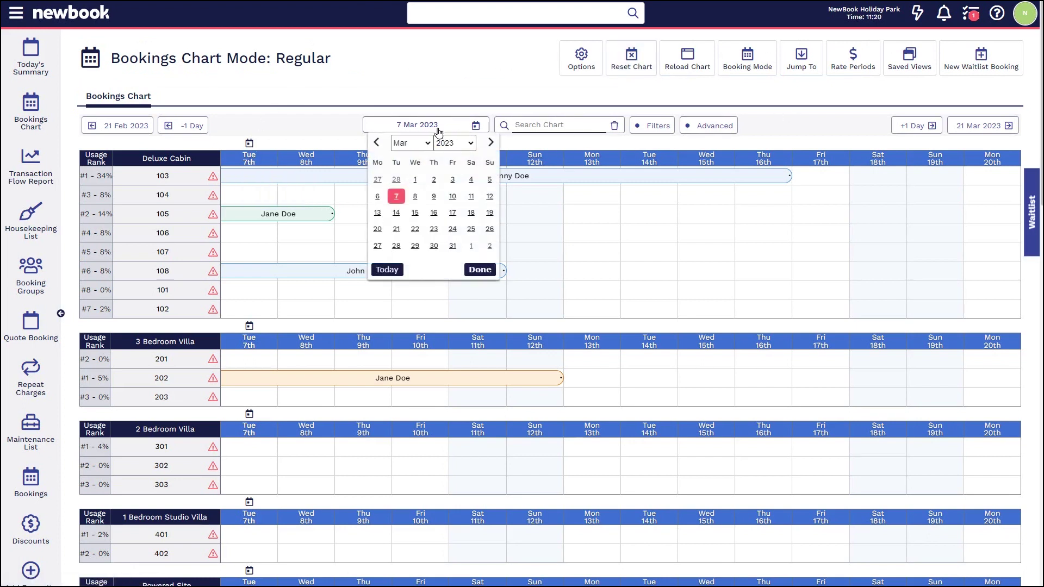
click(420, 144)
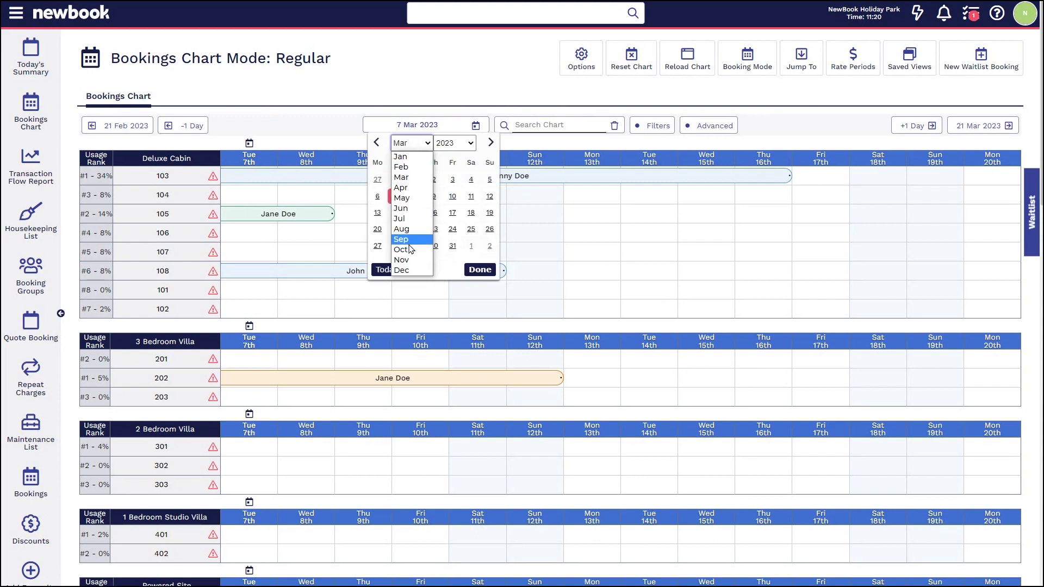
click(463, 144)
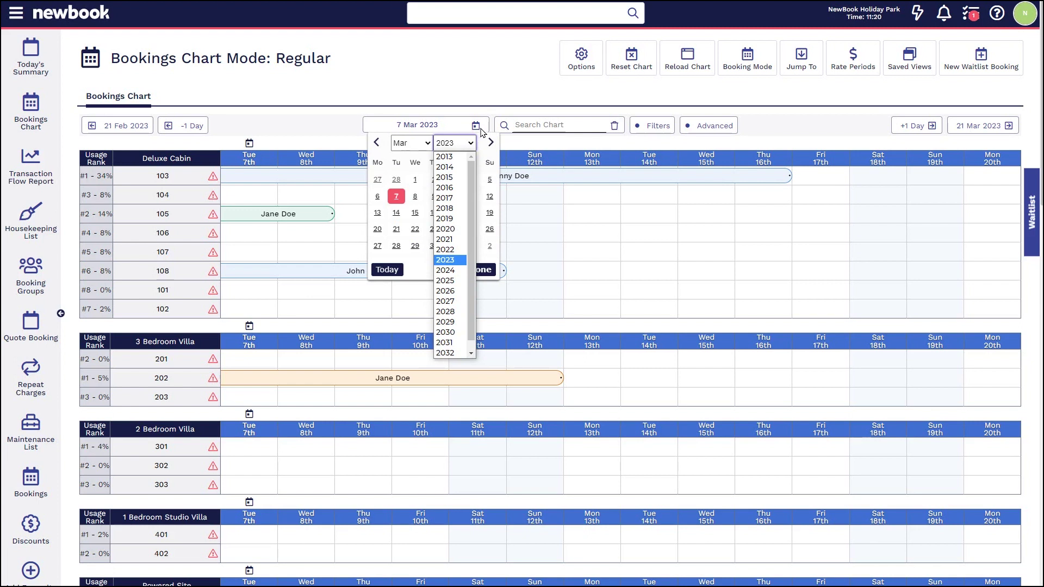
click(495, 99)
click(495, 99)
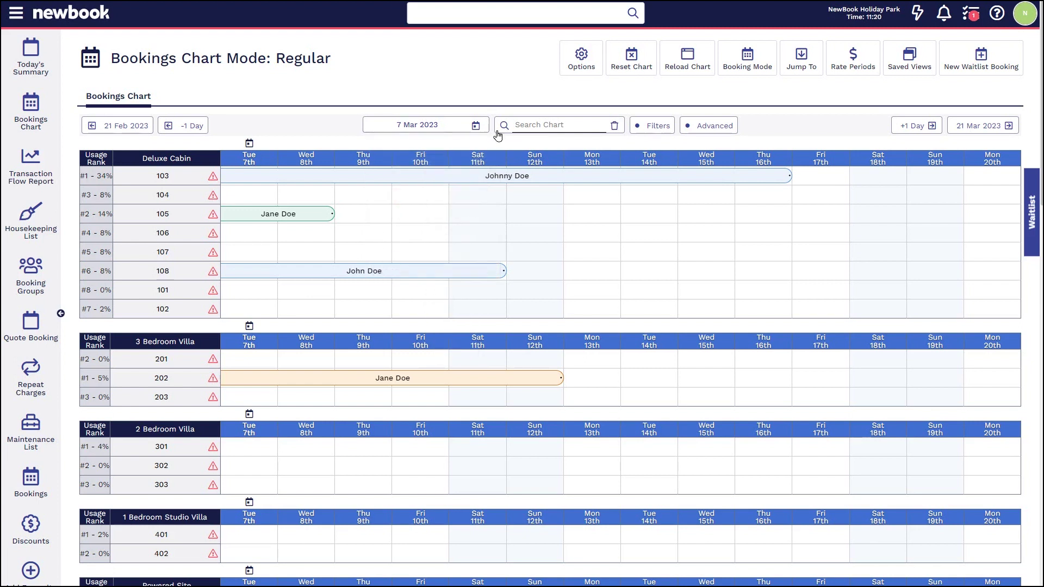
- Show the chart filters and apply an Equipment Length of 10
click(584, 127)
click(643, 129)
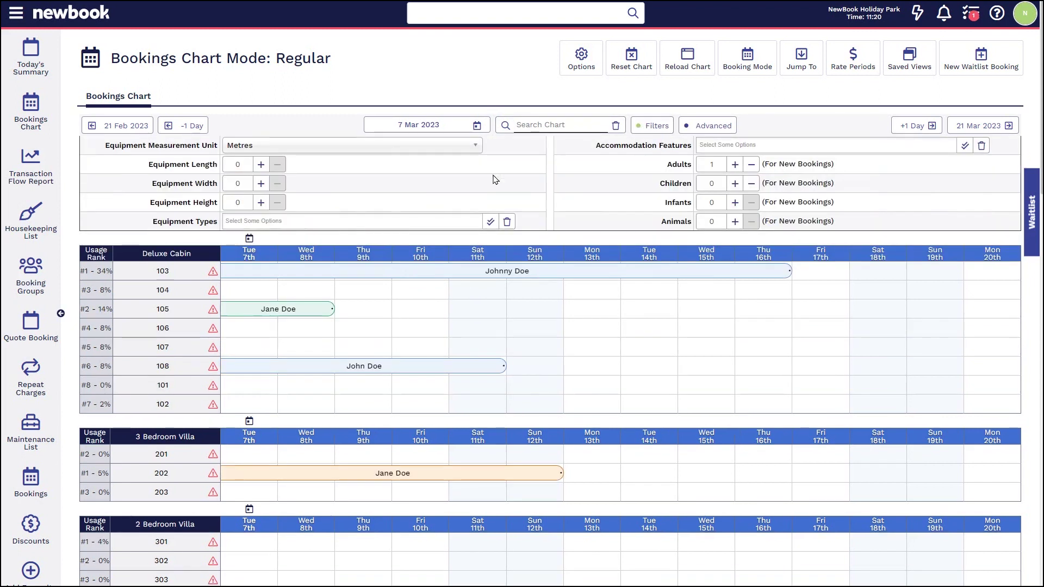
click(218, 169)
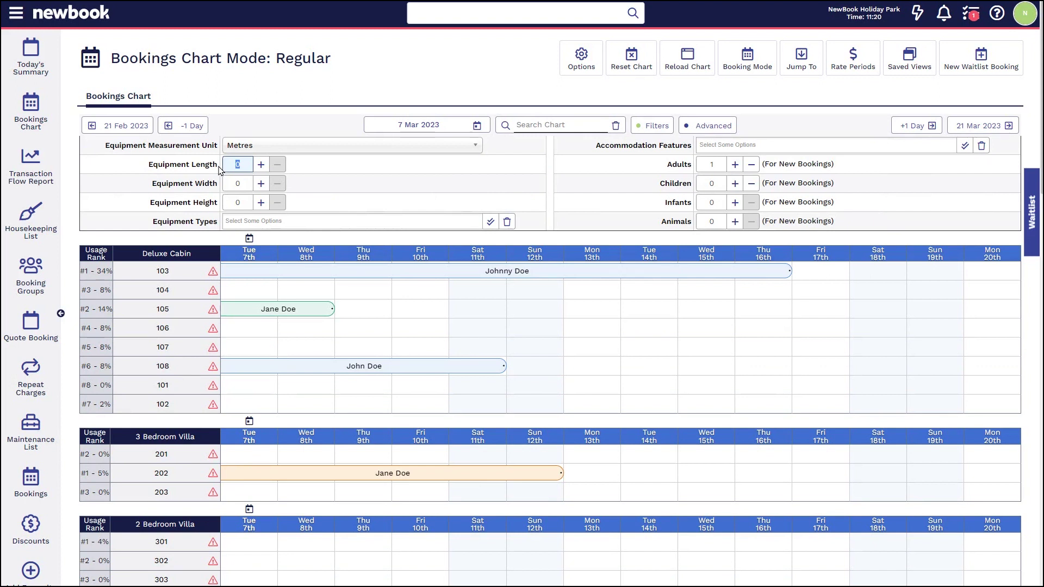
key(BackSpace)
text(10)
click(508, 201)
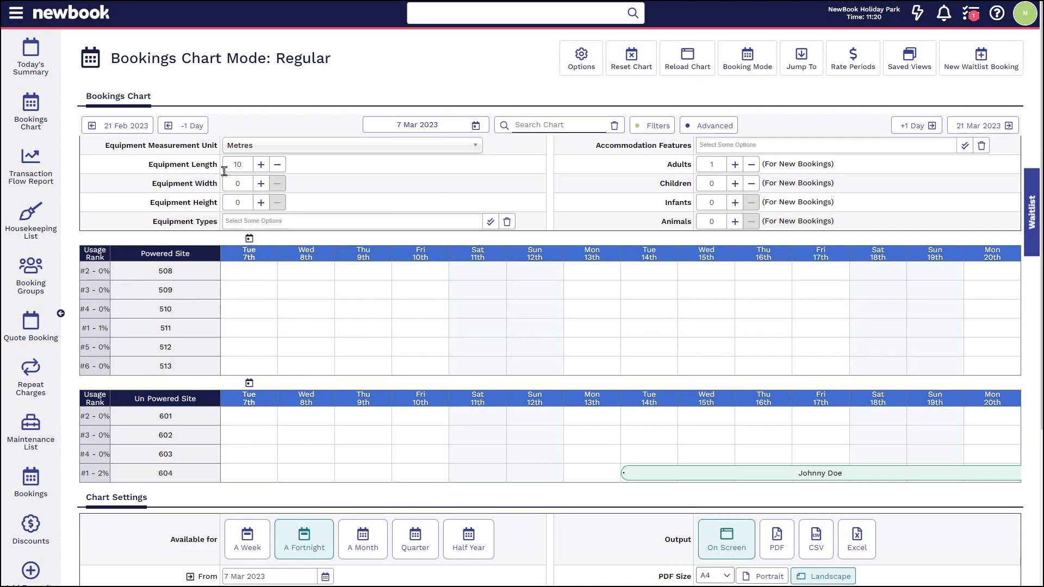
- Clear the Equipment Length filter value
double_click(234, 164)
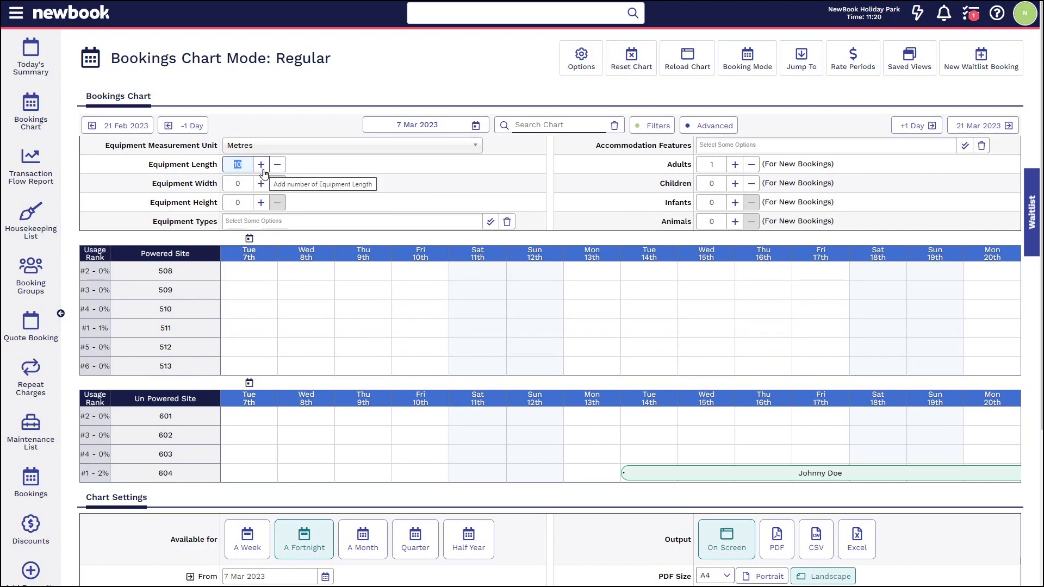
key(BackSpace)
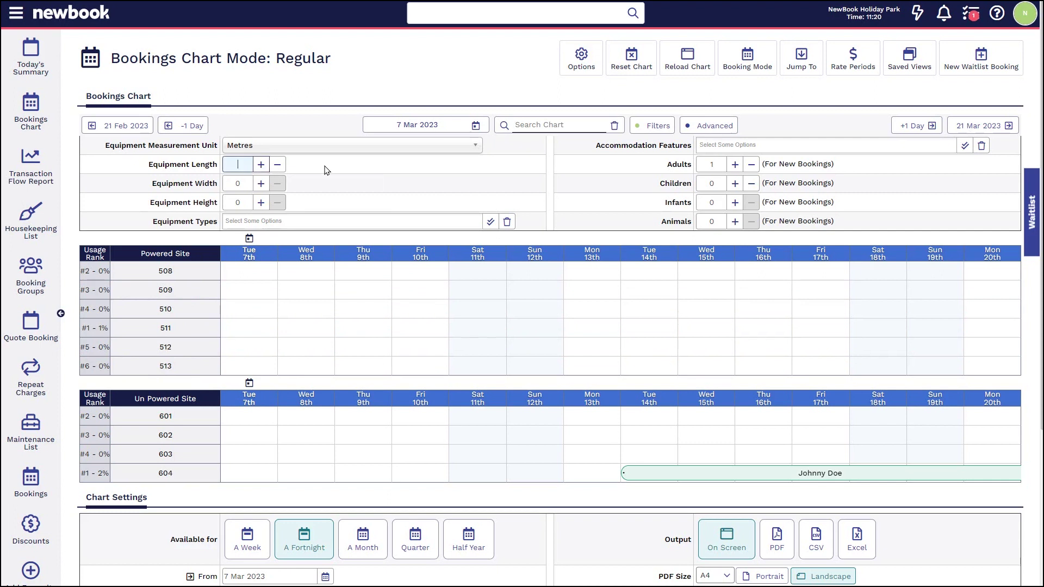
click(721, 154)
- Filter by the Air Conditioning feature, reload the chart, then remove that feature filter
click(723, 146)
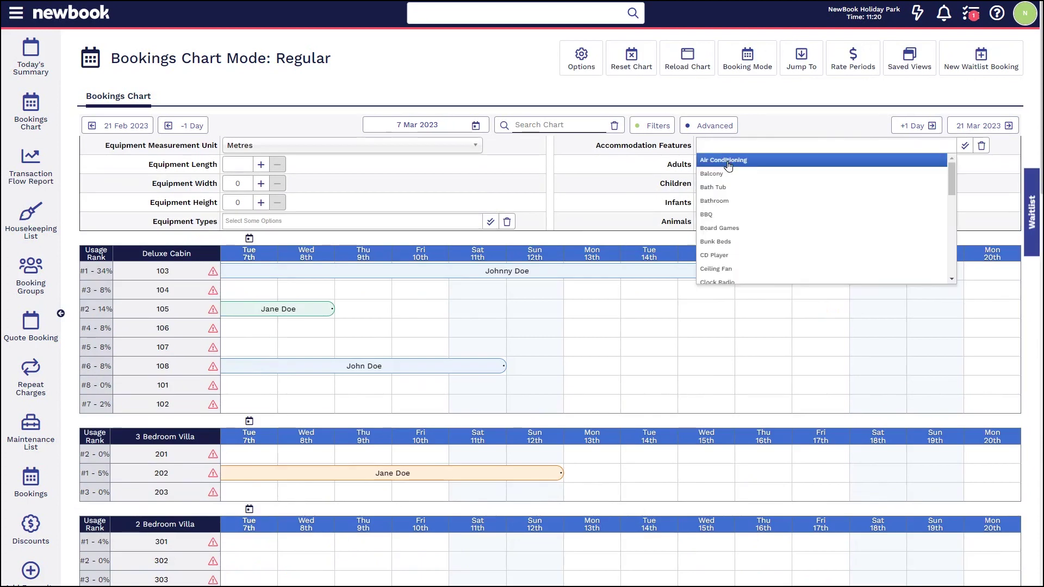
click(729, 164)
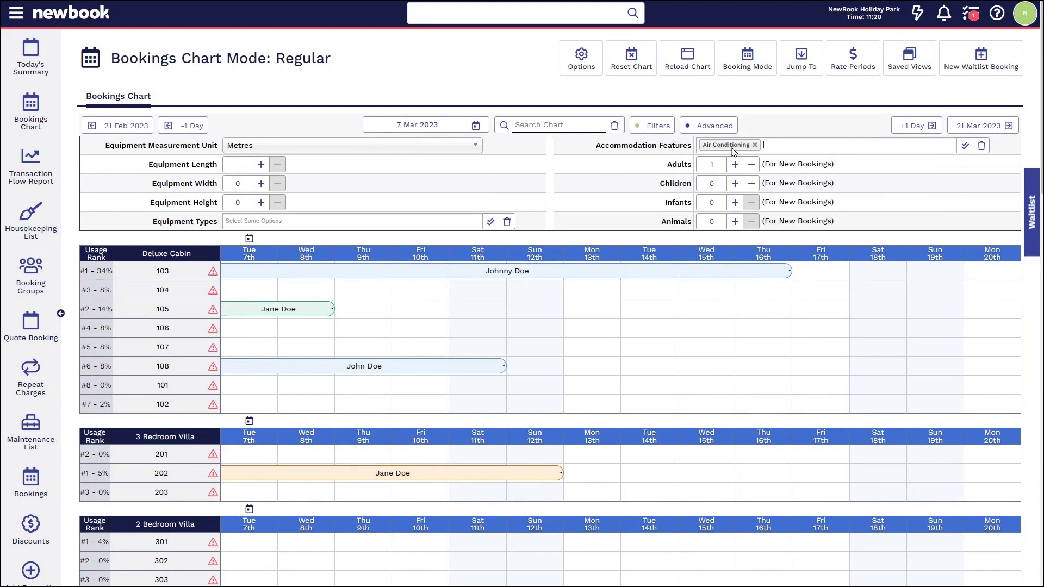
click(693, 71)
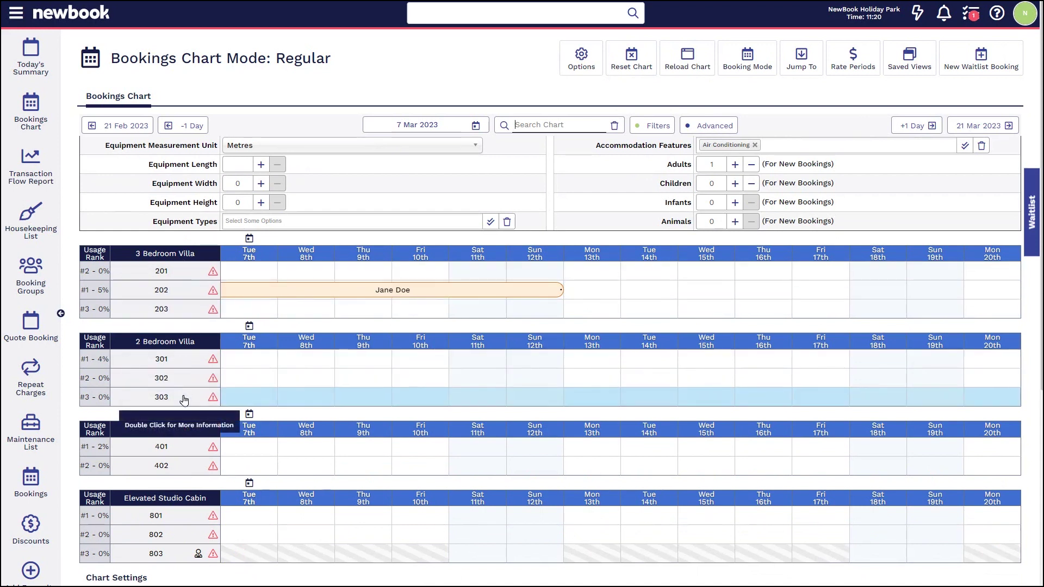
click(755, 145)
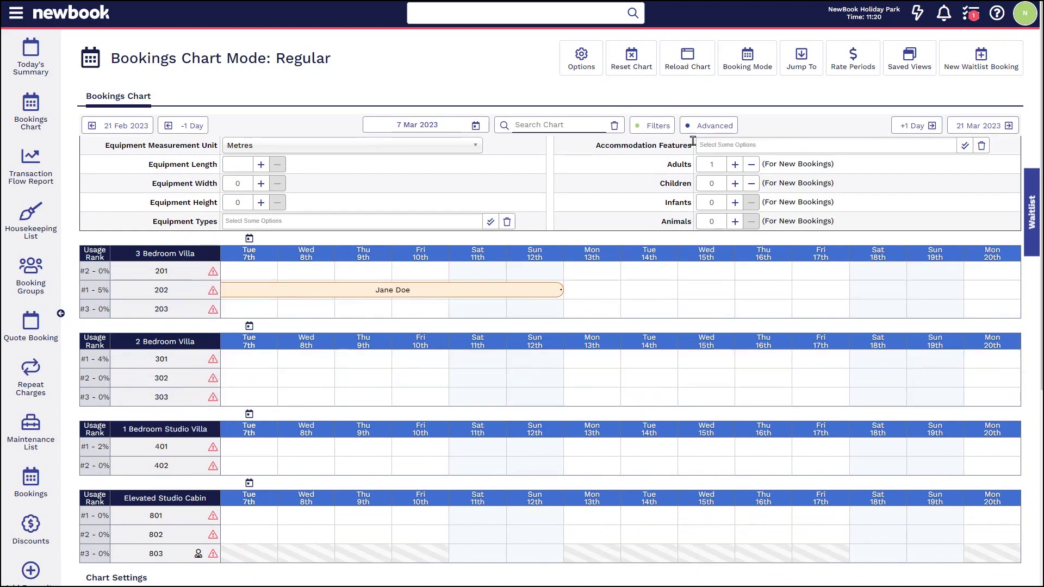
- Select Tue 14th to Fri 17th in villa 202 and raise adults to 4, quoting $1,000.00
click(657, 293)
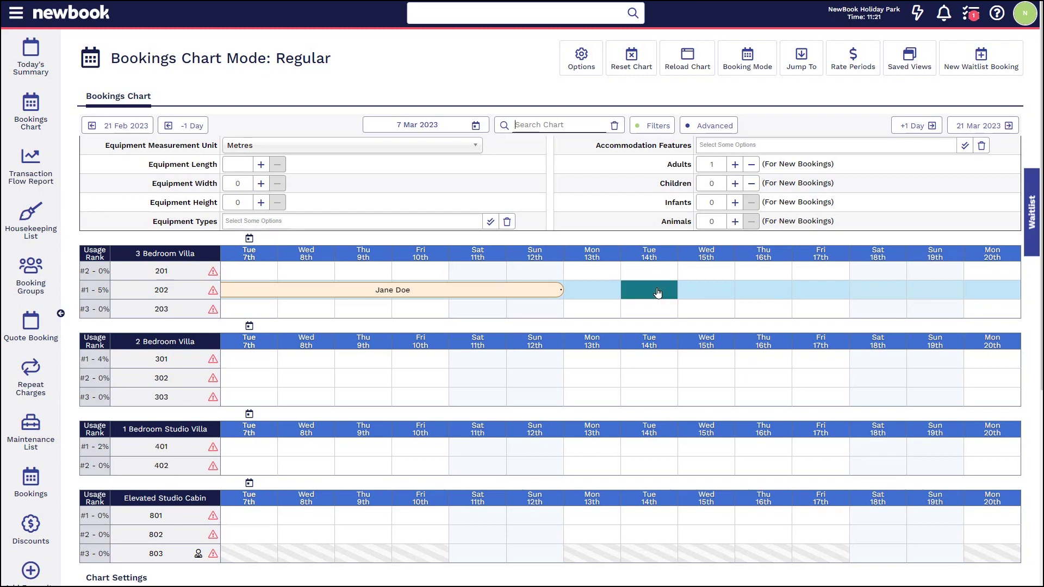
click(829, 292)
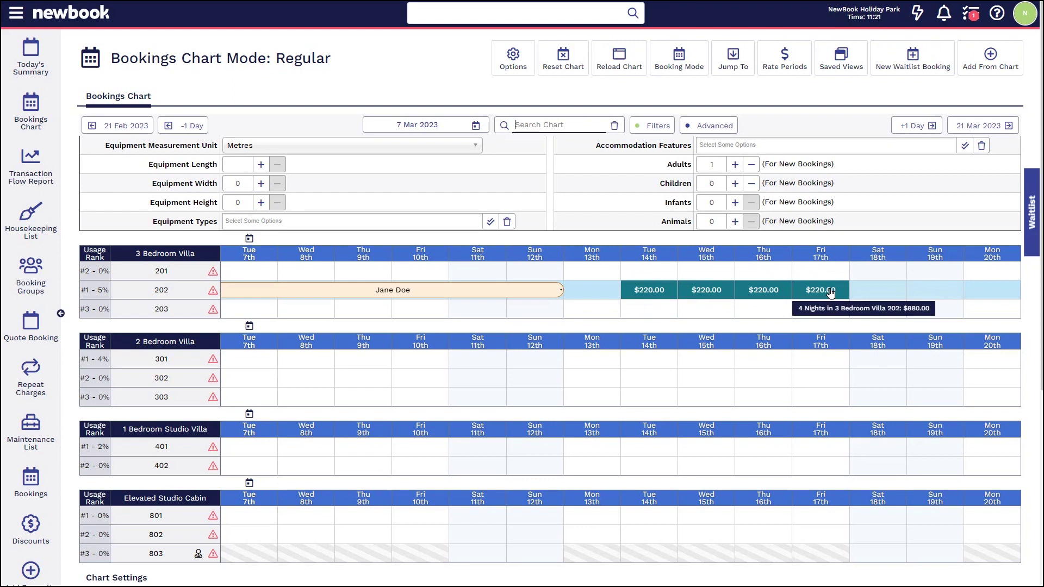
click(734, 165)
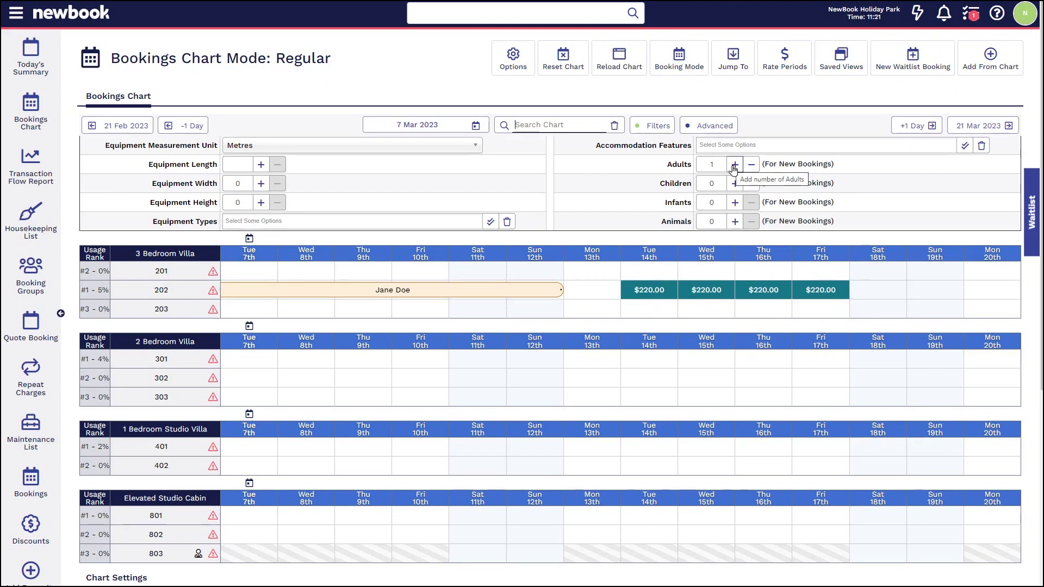
click(734, 166)
click(734, 165)
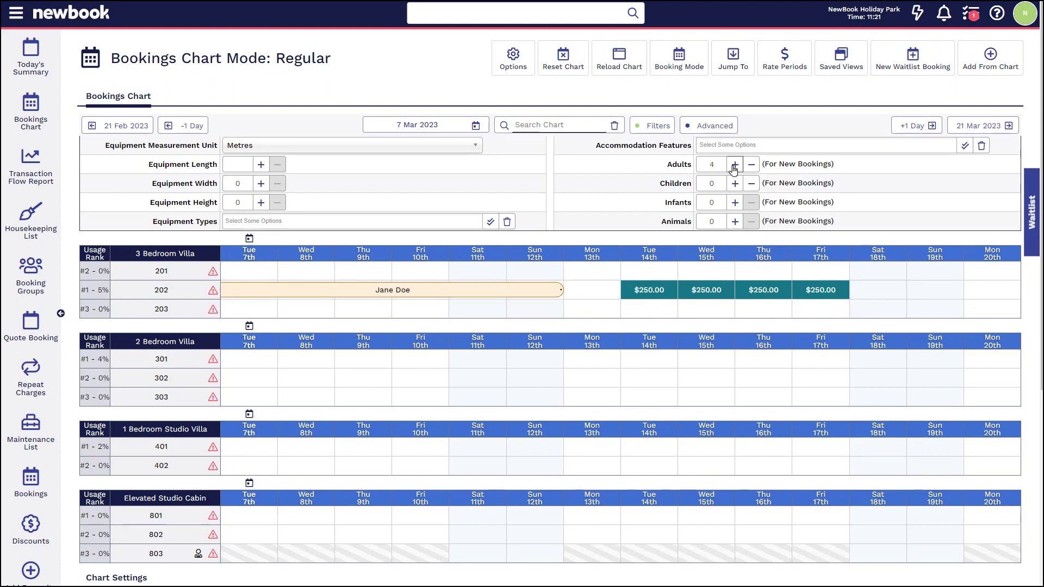
mouse_move(729, 294)
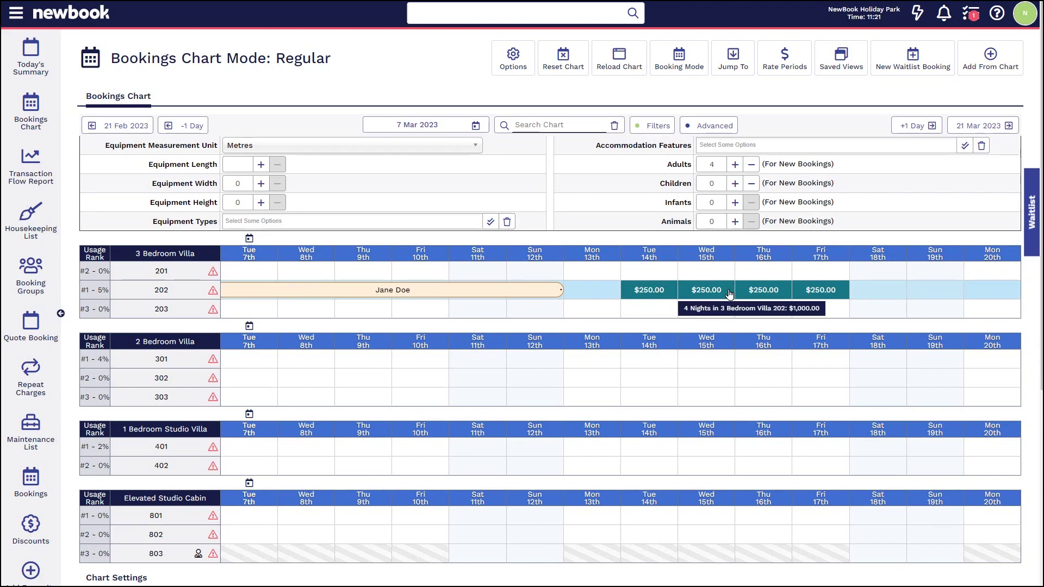
- Start a new booking from the selected nights
click(990, 67)
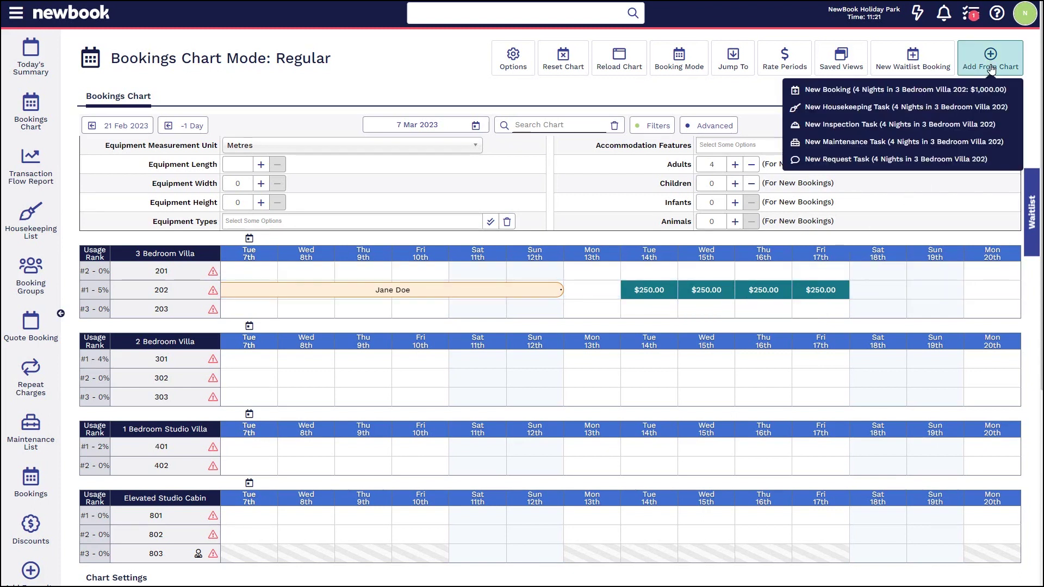
click(989, 91)
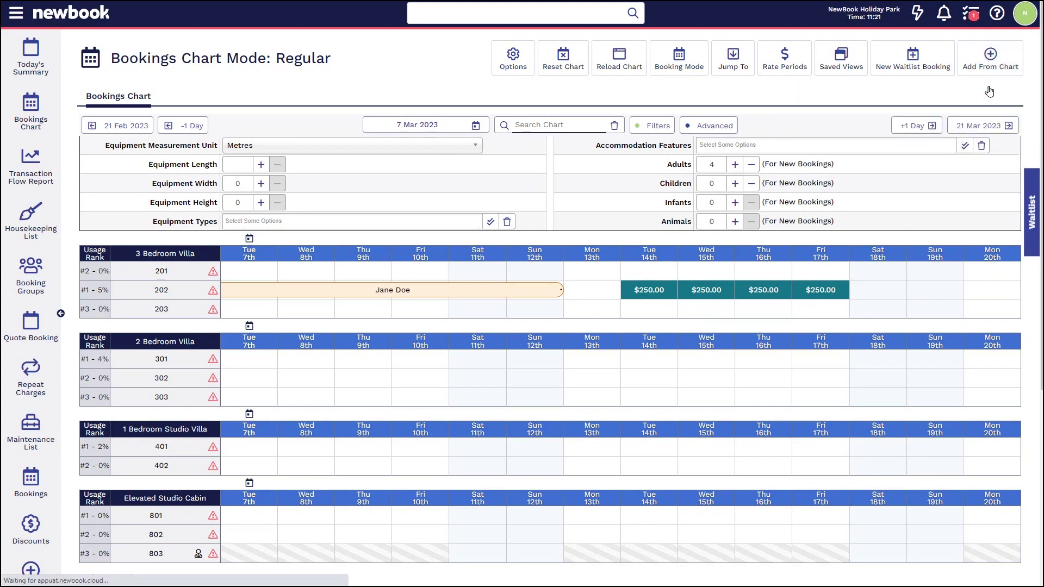
drag(104, 60, 231, 65)
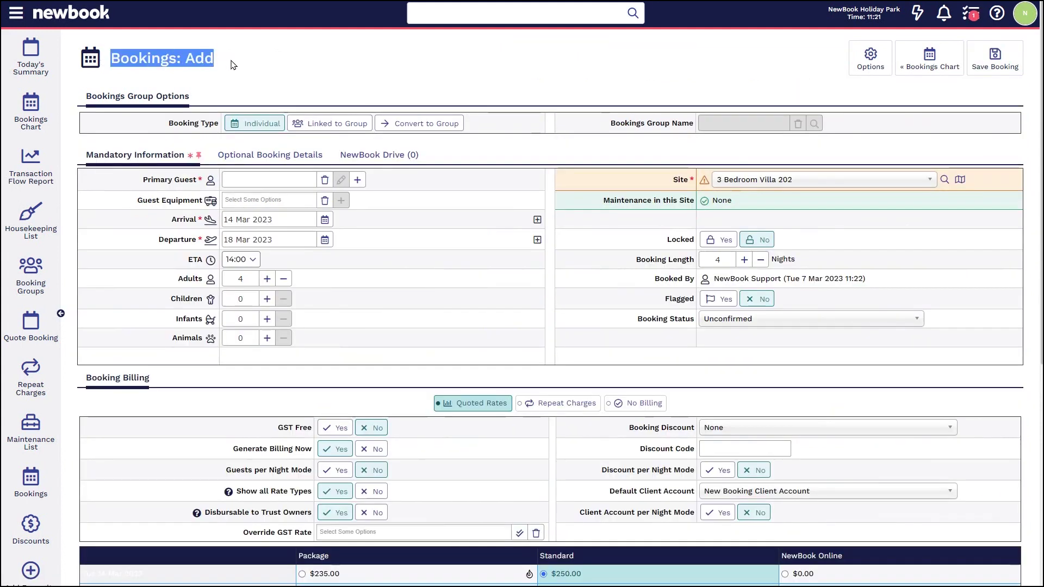
click(233, 65)
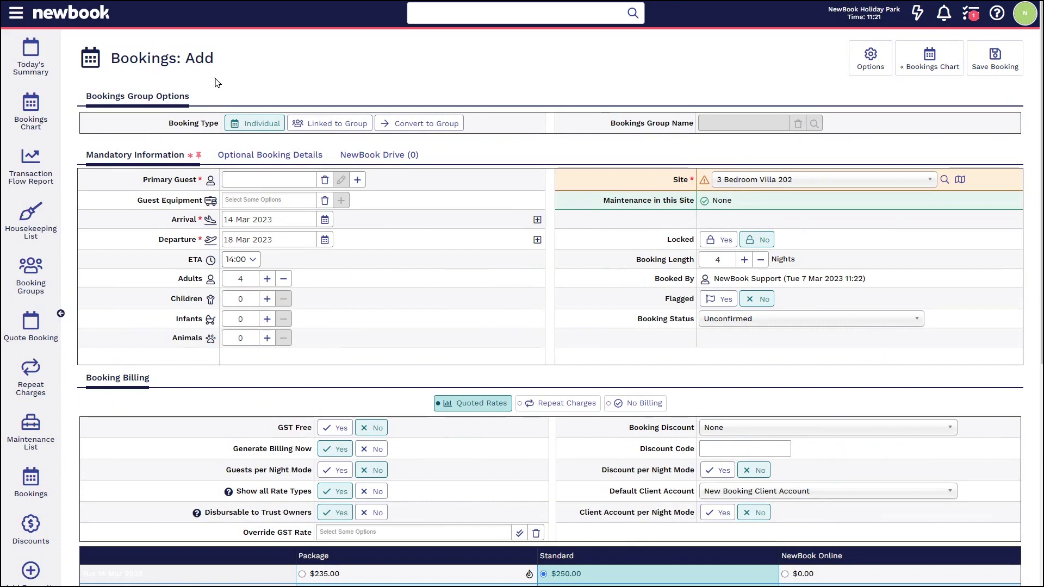
- Search the guest by name in Primary Guest and attach the matching existing record
drag(145, 180, 193, 186)
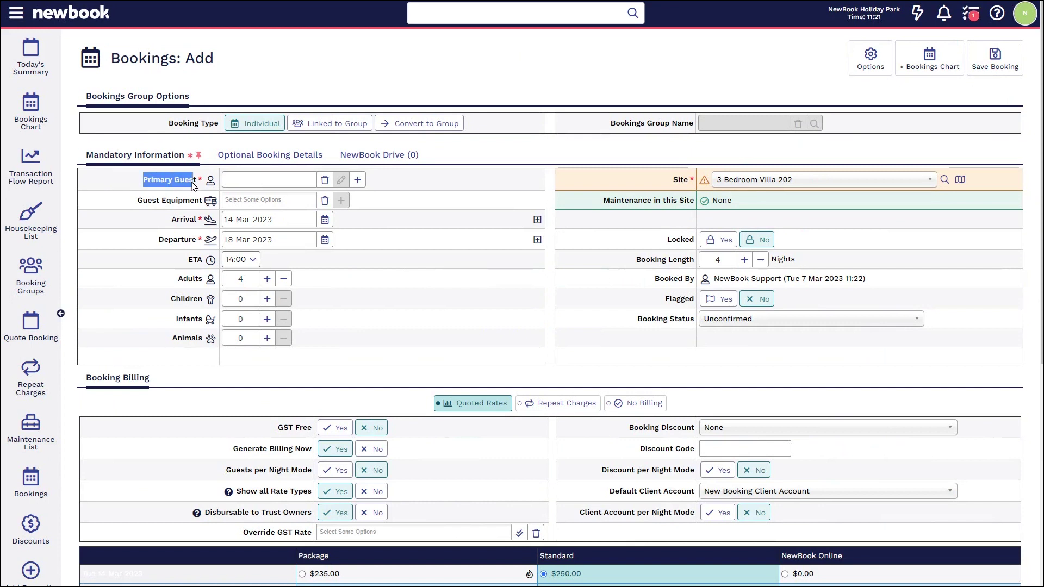
click(193, 186)
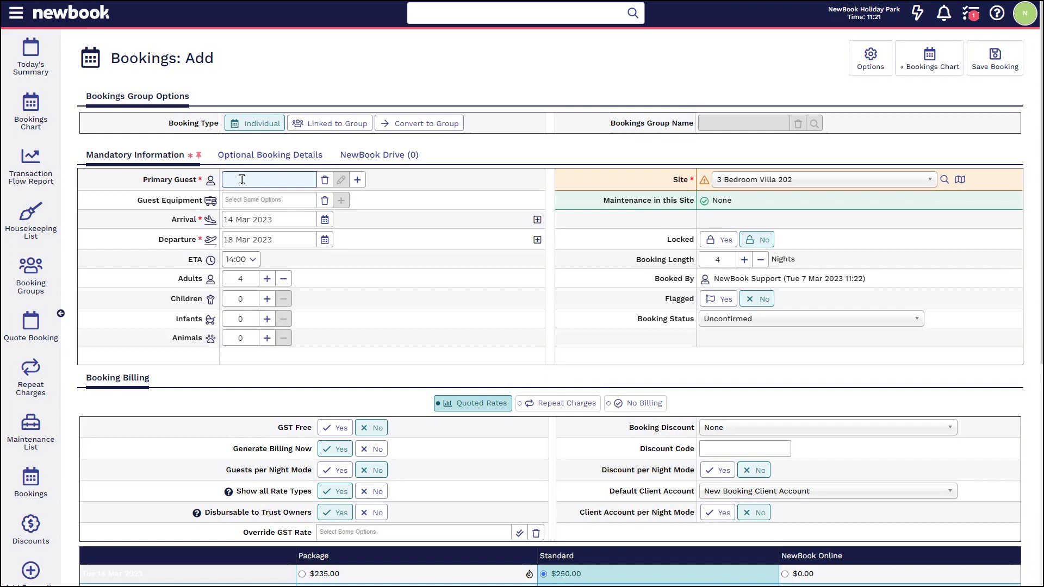
text(john doe)
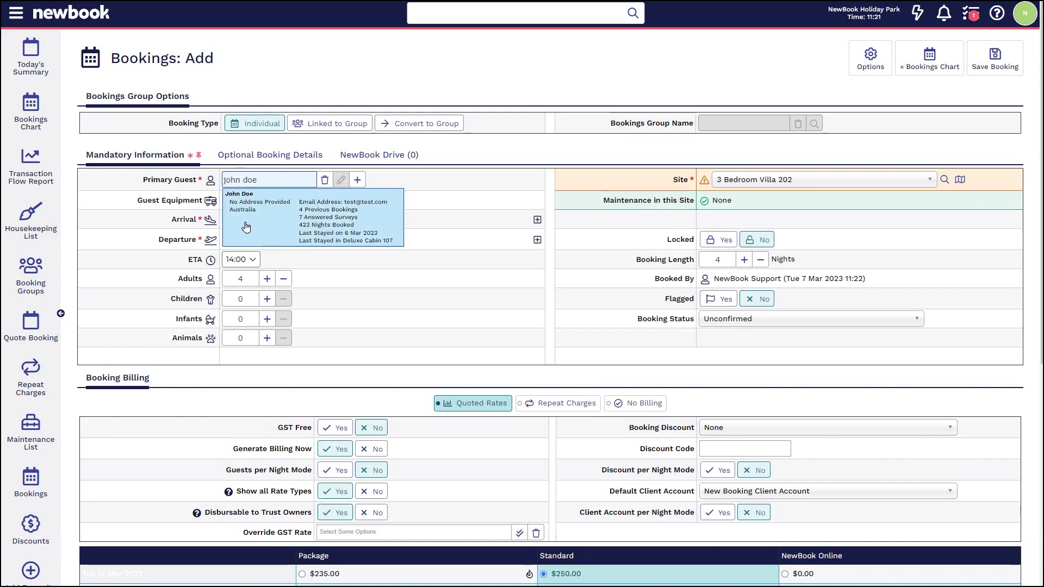
click(315, 232)
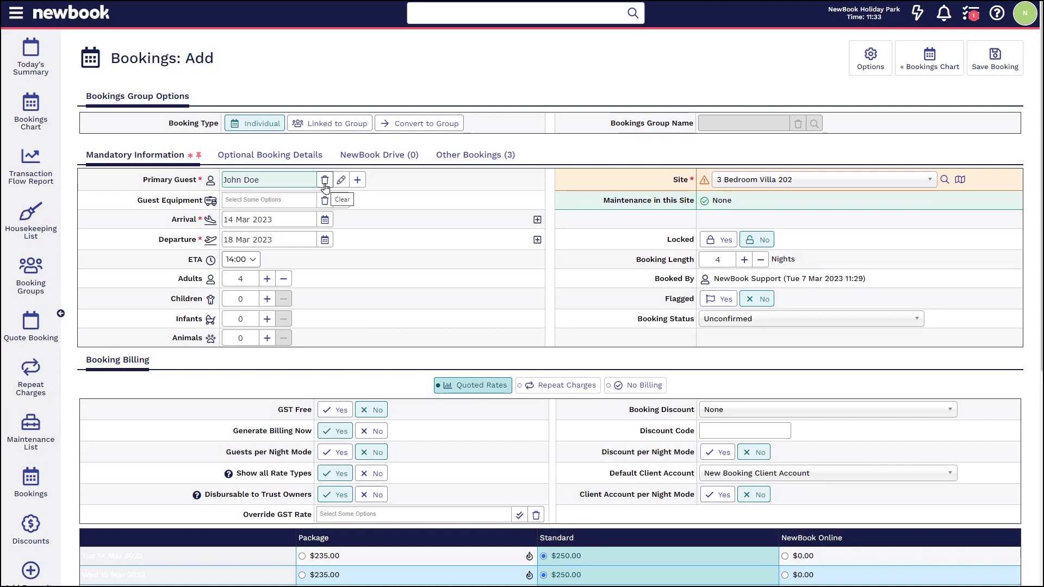
mouse_move(341, 184)
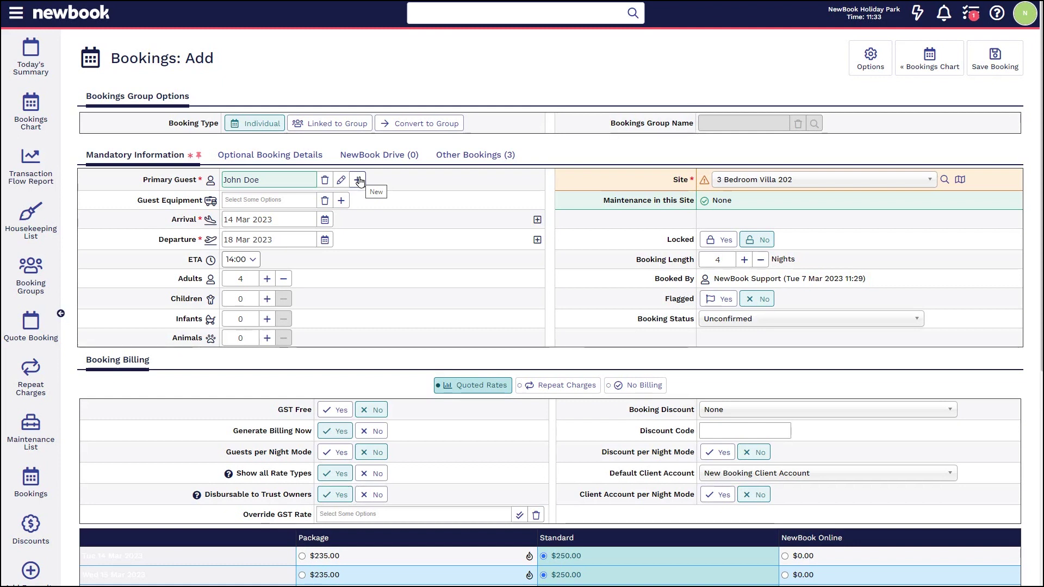
drag(142, 179, 193, 185)
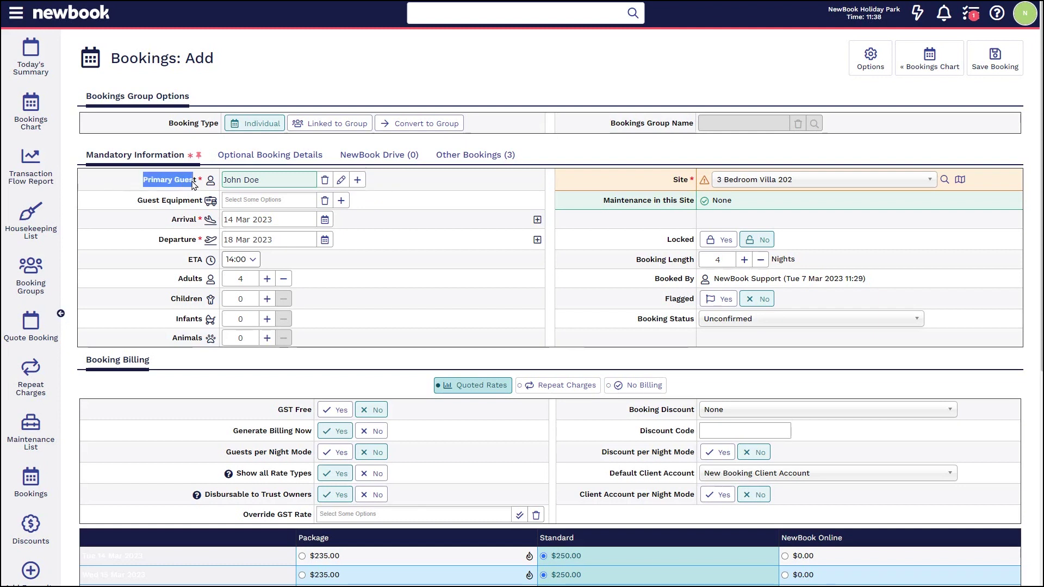
click(175, 220)
double_click(181, 246)
click(193, 245)
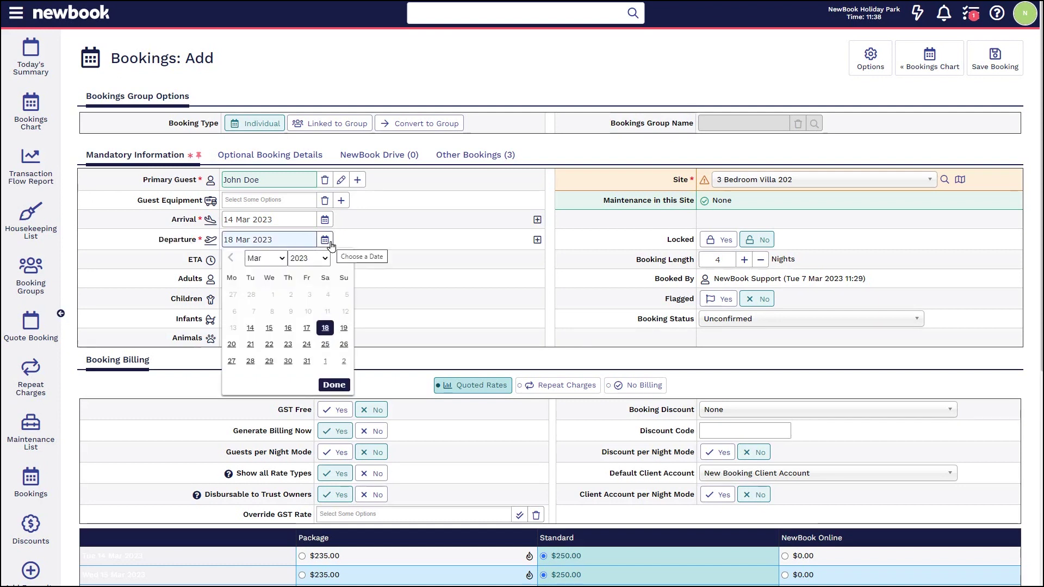
click(349, 226)
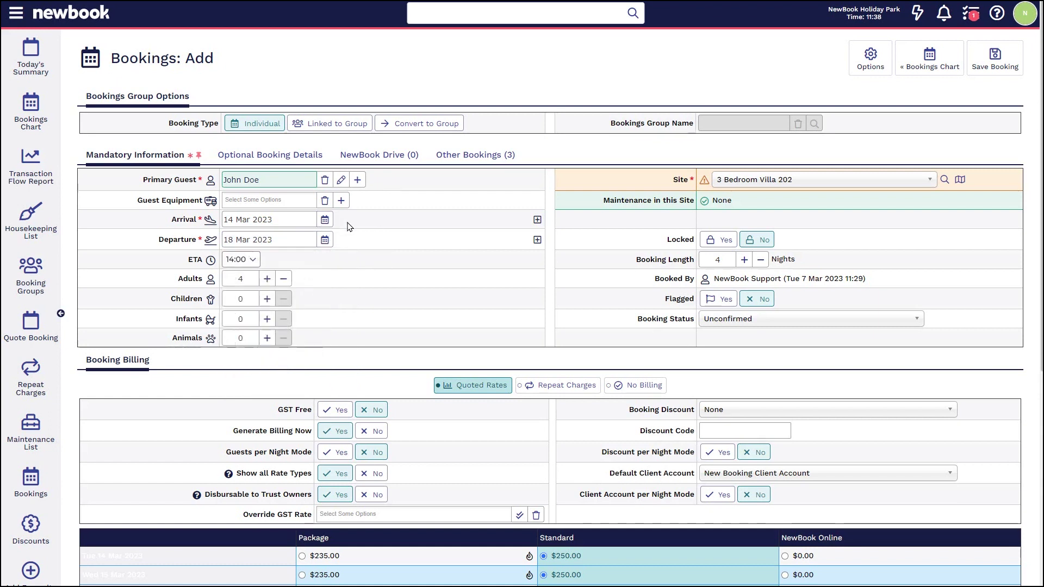
click(537, 220)
click(538, 257)
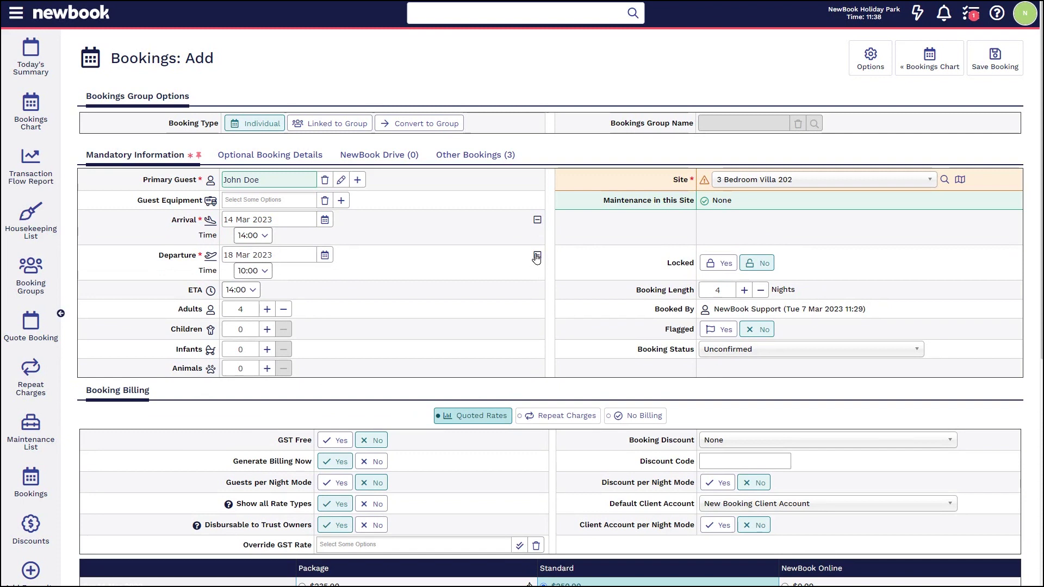
drag(200, 233, 224, 239)
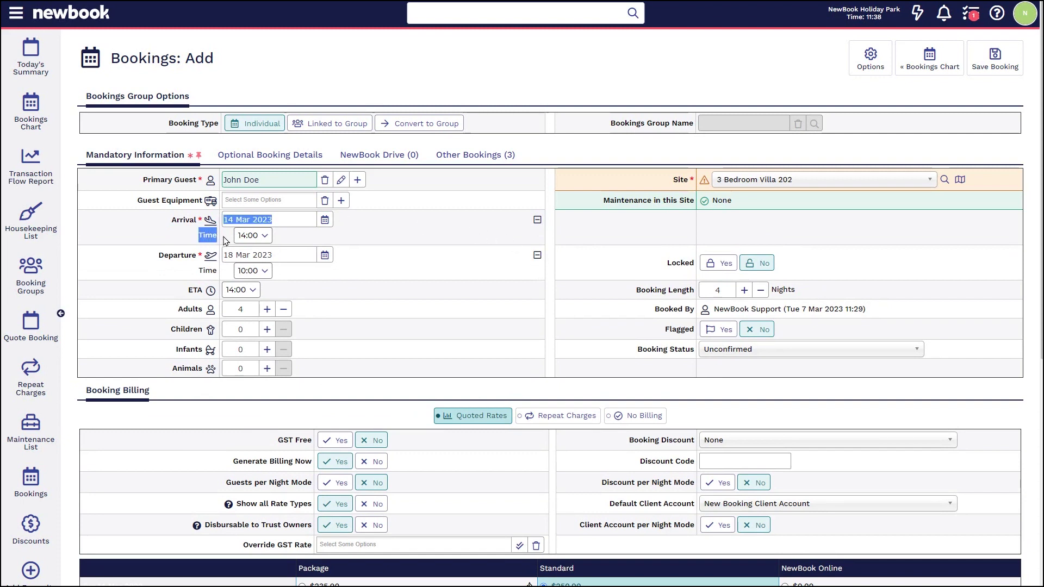
click(274, 241)
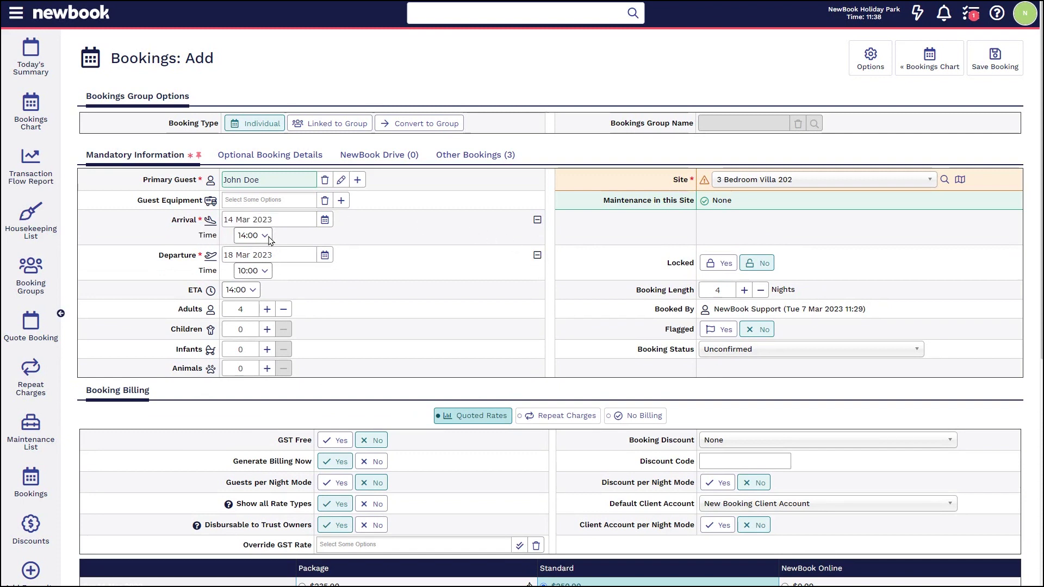
click(267, 237)
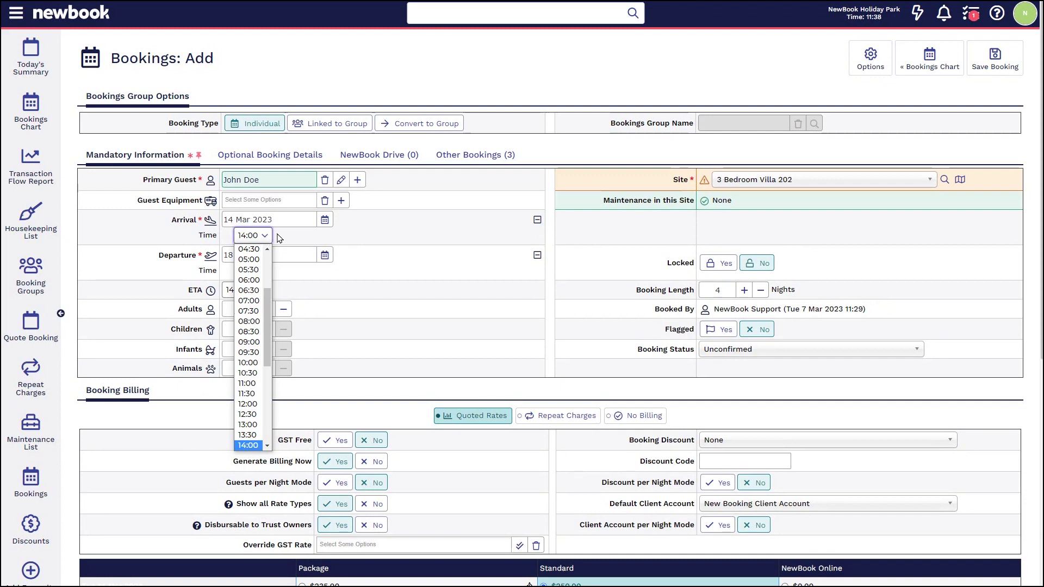
click(279, 238)
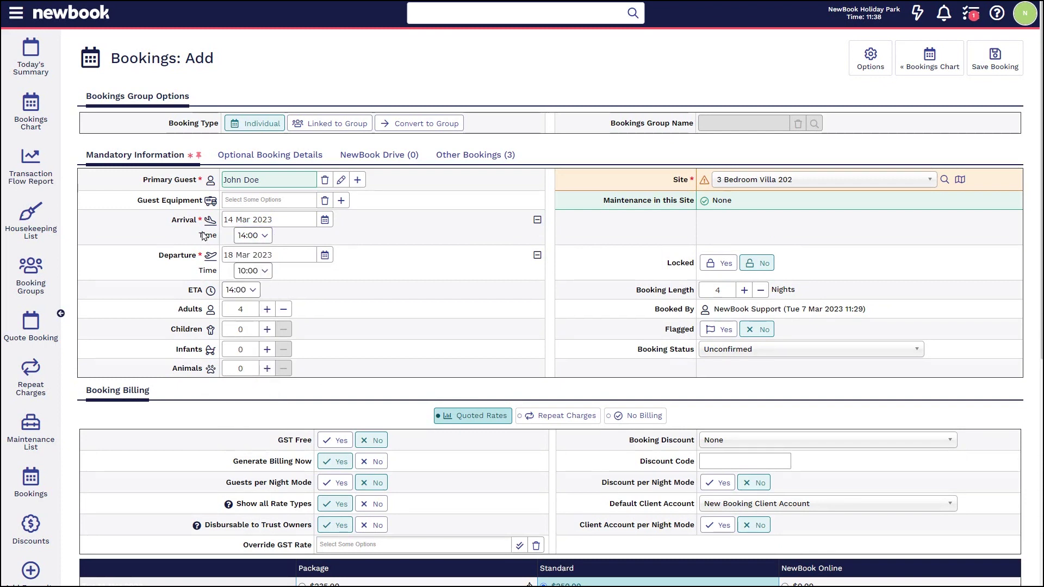
click(537, 222)
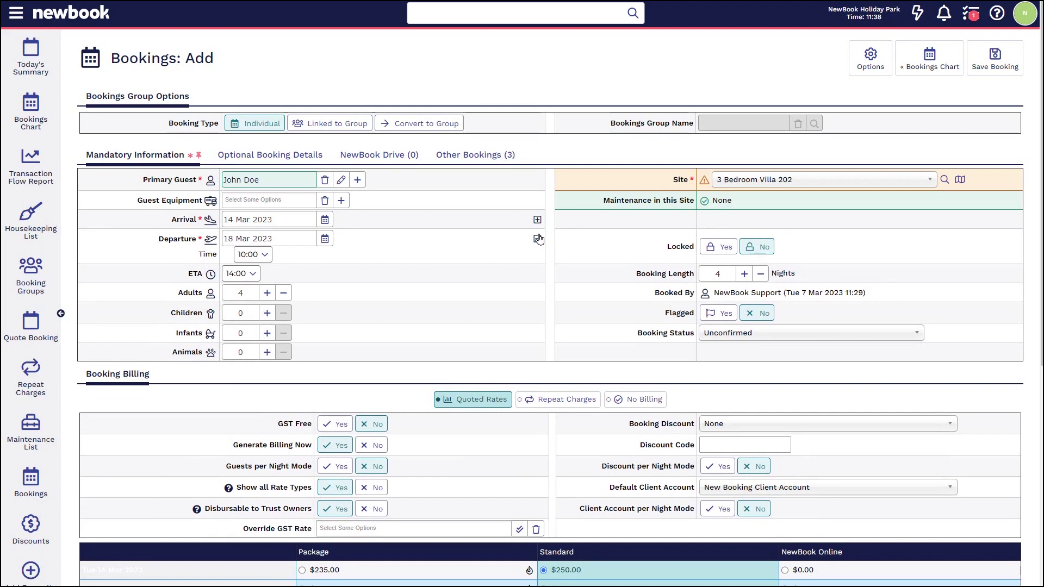
click(537, 239)
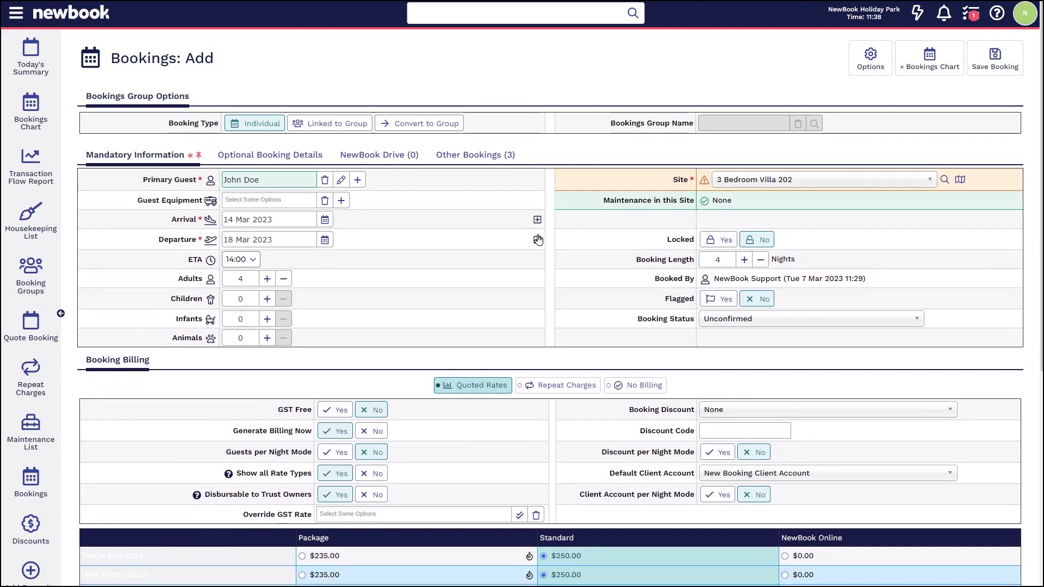
double_click(185, 262)
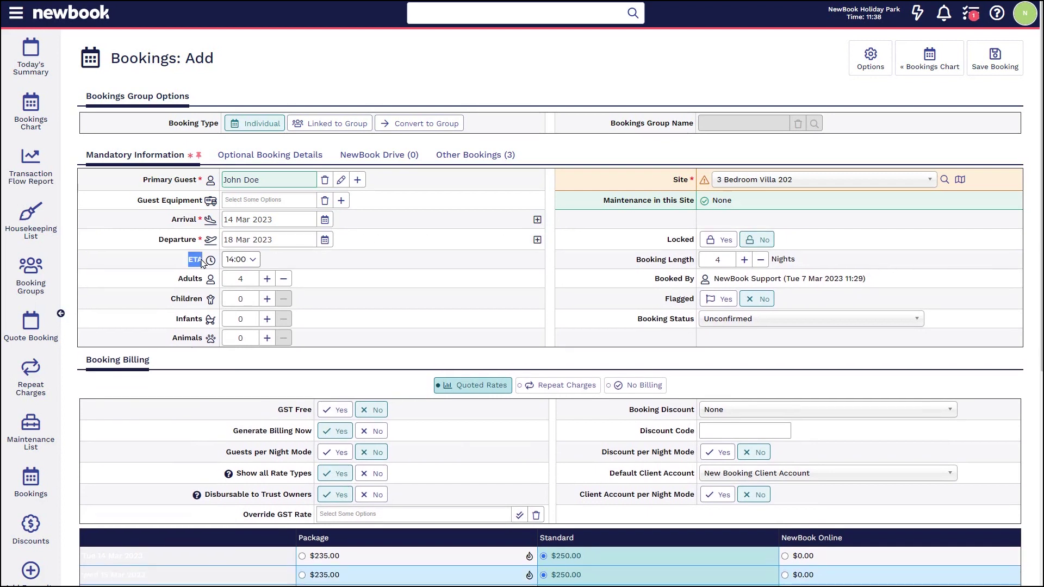
click(255, 263)
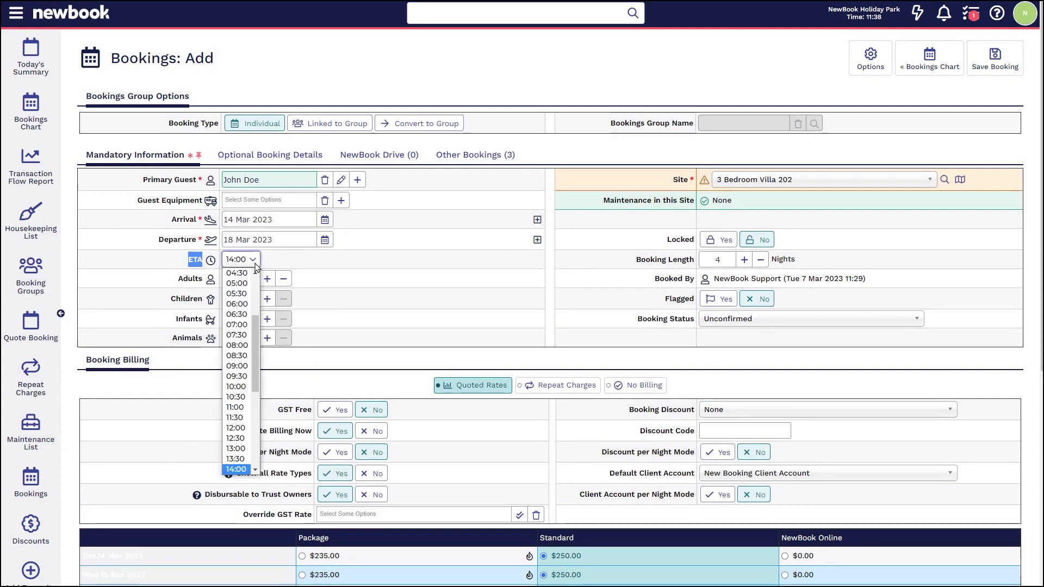
click(281, 263)
drag(175, 280, 202, 281)
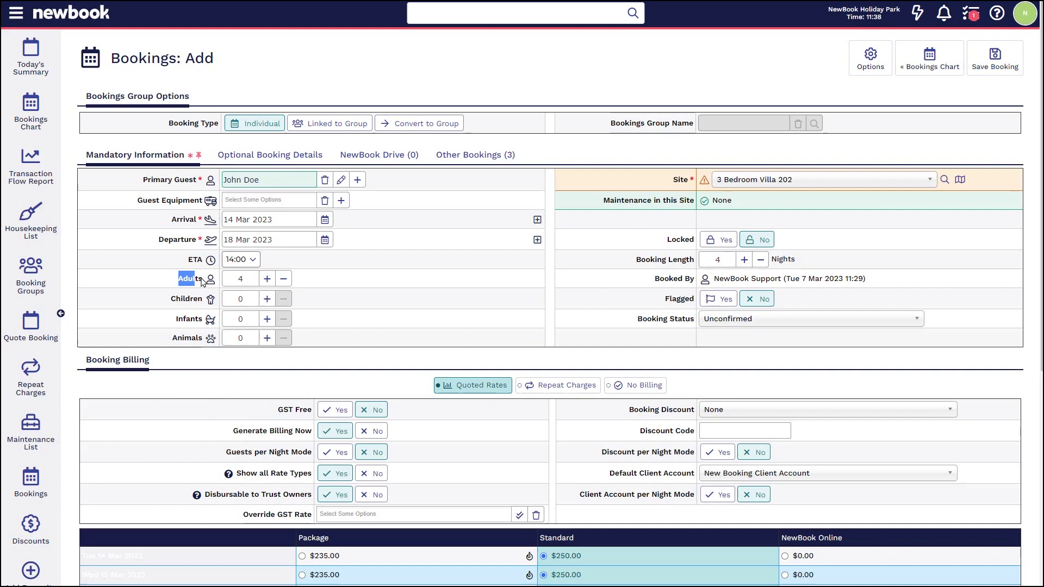
double_click(187, 299)
double_click(188, 319)
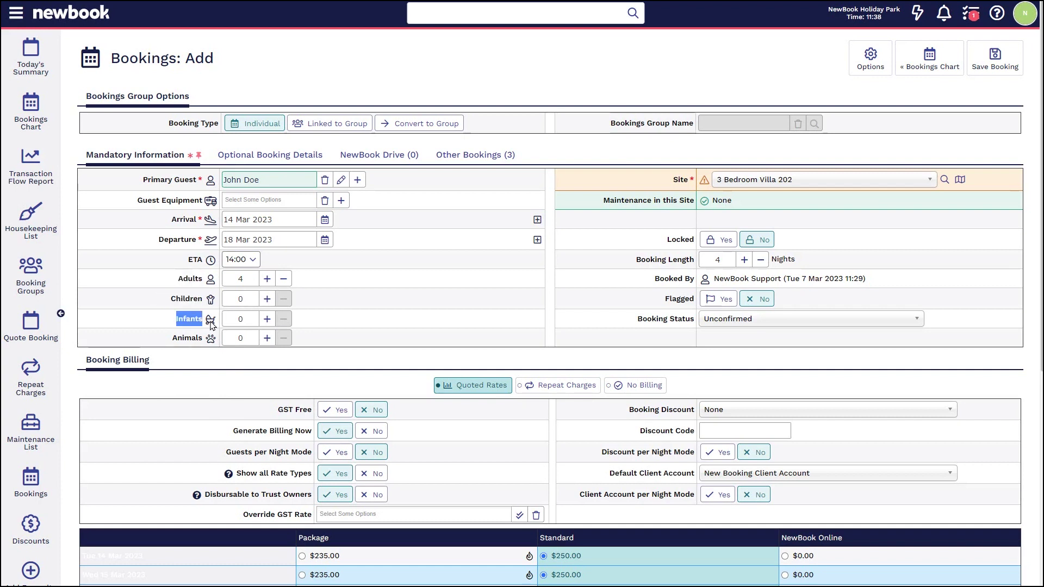
double_click(179, 338)
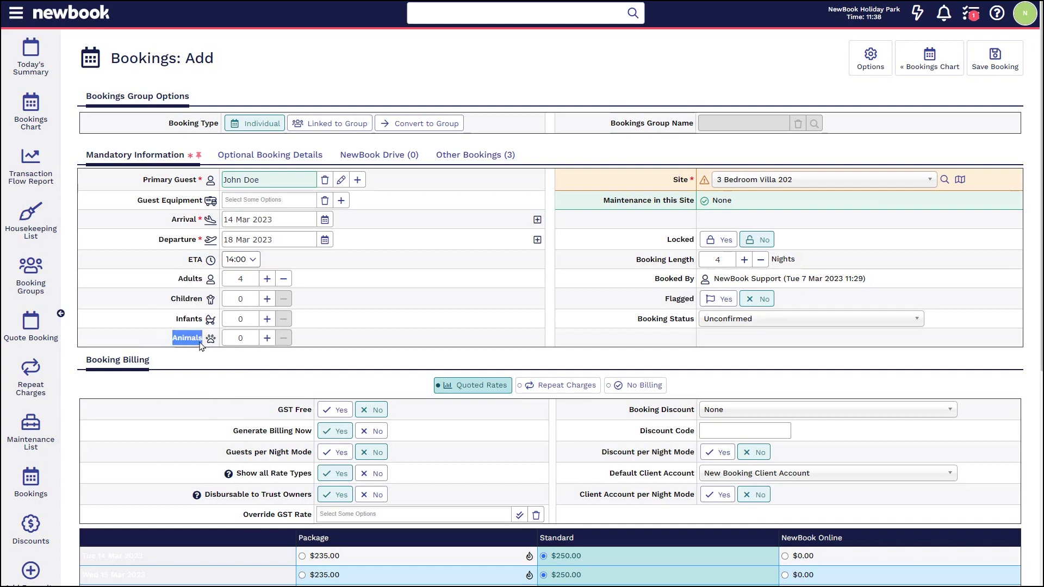
click(281, 281)
click(267, 280)
scroll(571, 556, down, 2)
drag(496, 523, 605, 523)
click(615, 527)
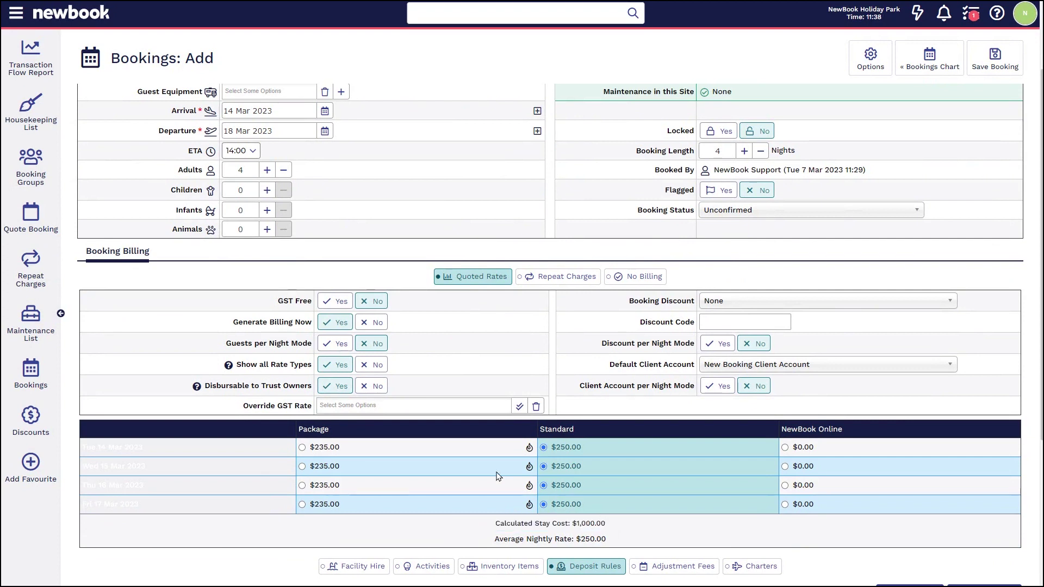
scroll(472, 423, up, 2)
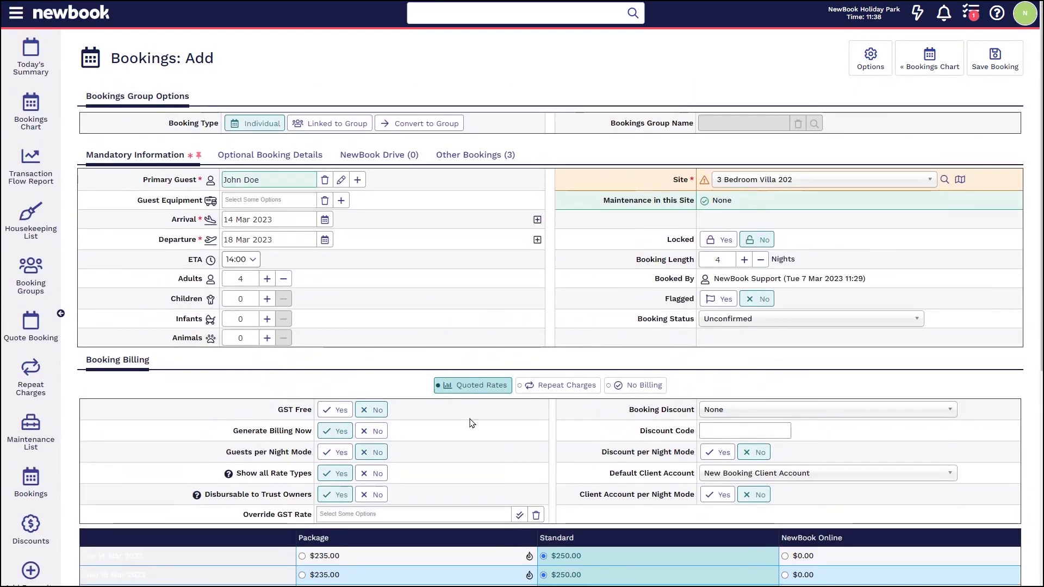
double_click(681, 180)
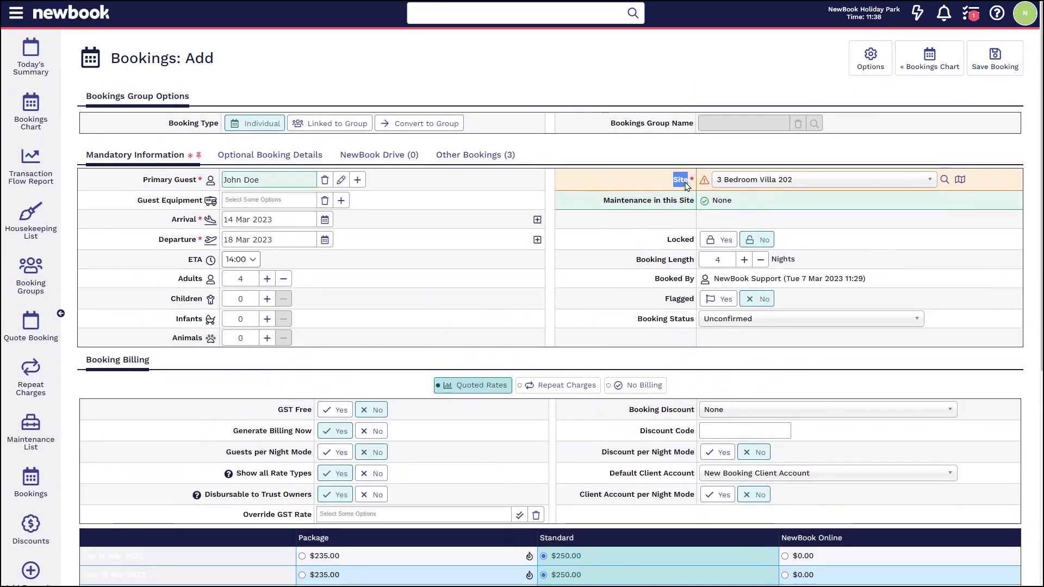
click(794, 186)
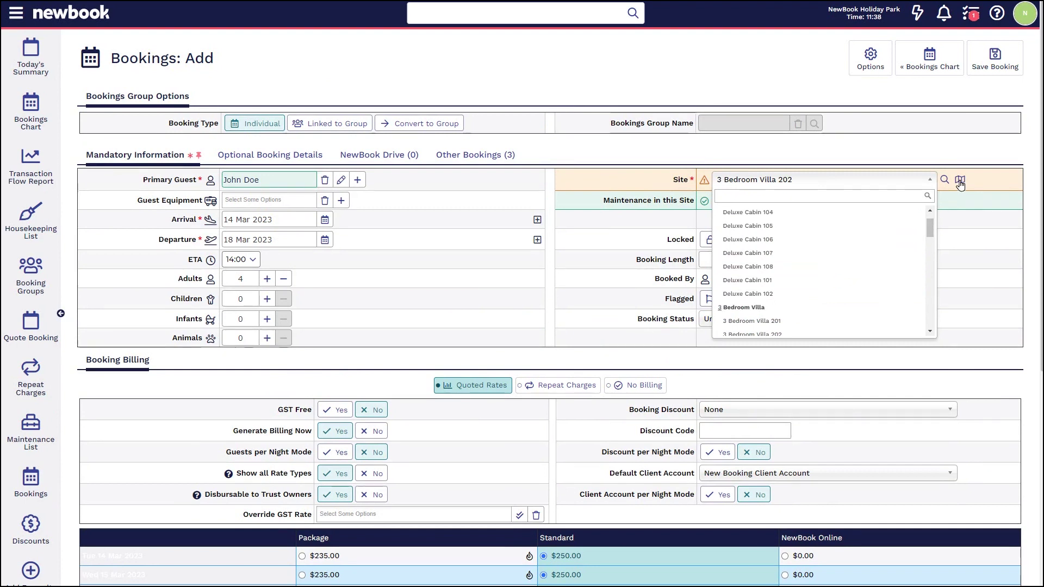
click(960, 182)
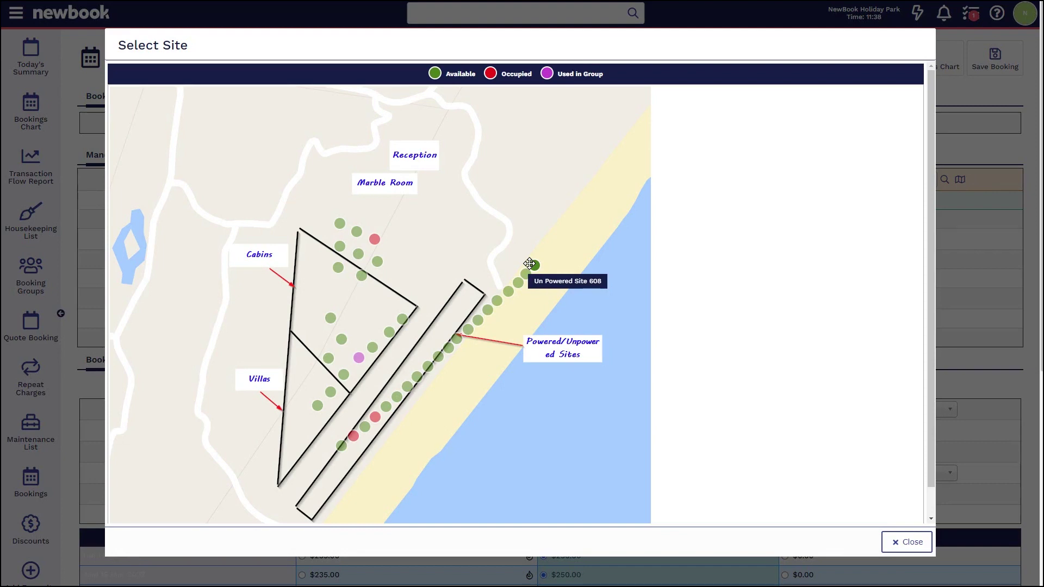
click(857, 566)
drag(667, 240, 695, 237)
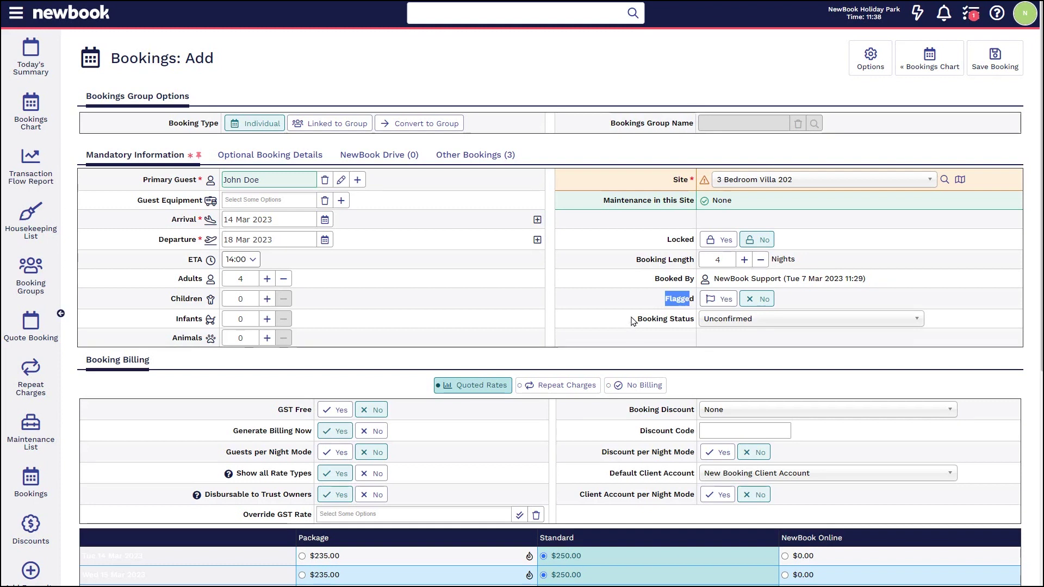
drag(632, 319, 694, 322)
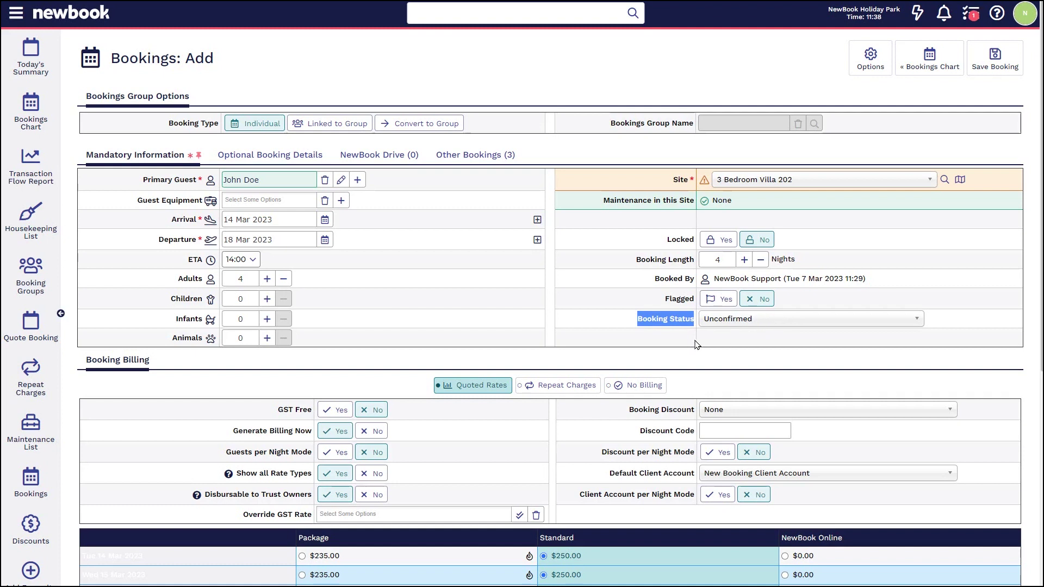
click(696, 344)
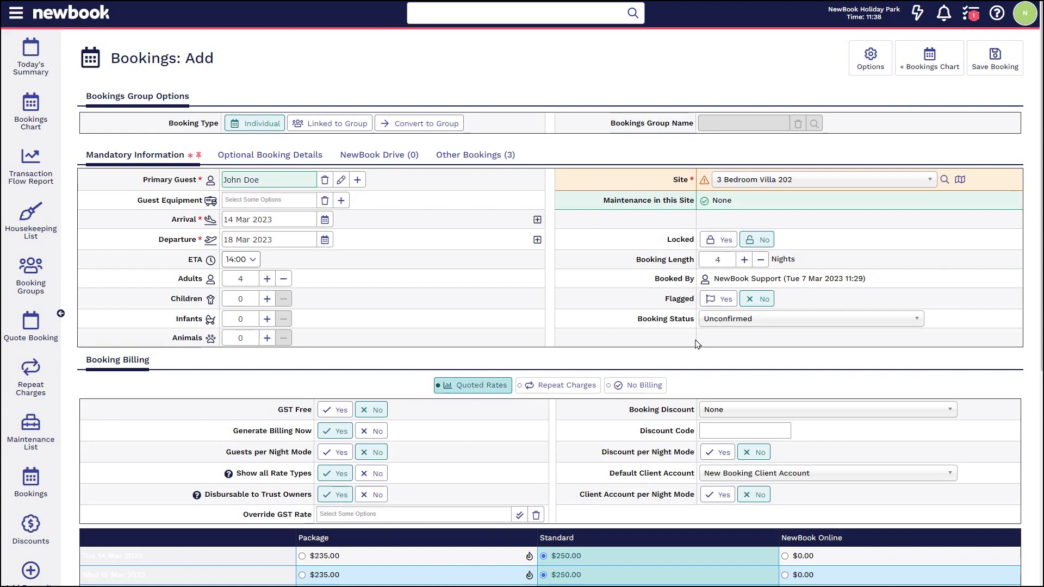
- Review Booking Billing, switching nights to Package and back to Standard $250, totalling $1,000.00
scroll(697, 344, down, 3)
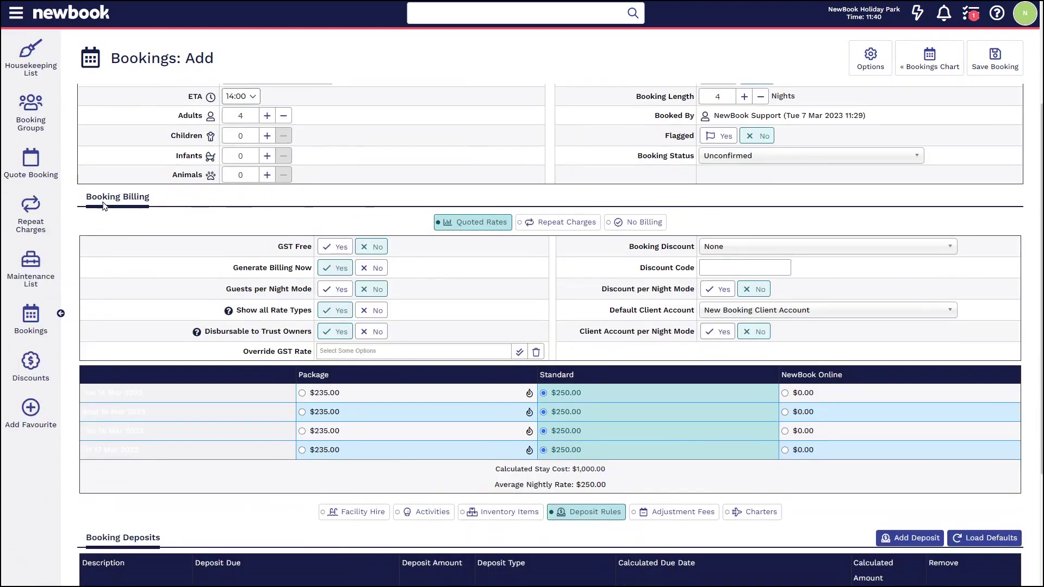
drag(87, 200, 191, 204)
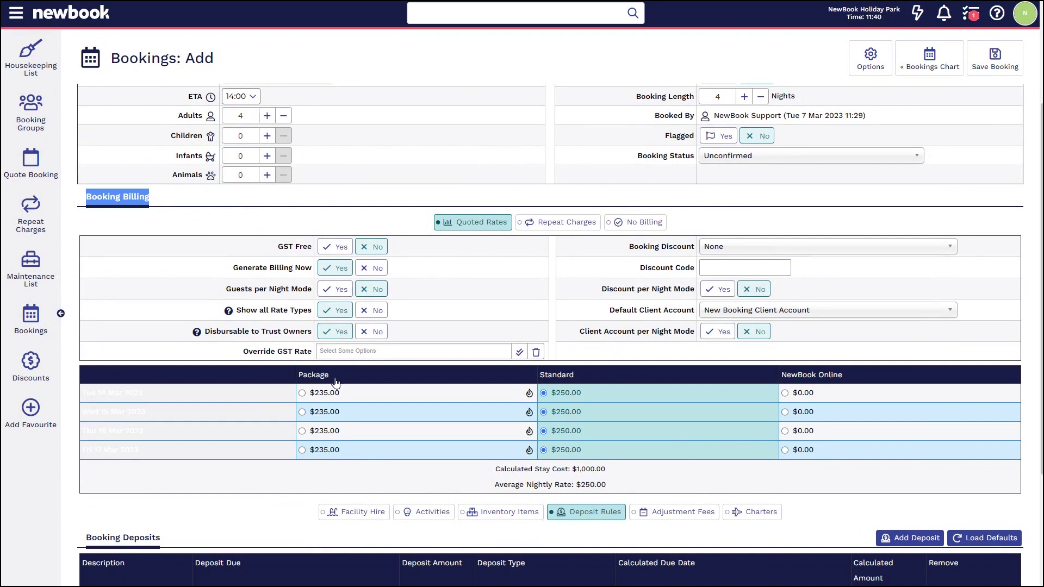
click(312, 380)
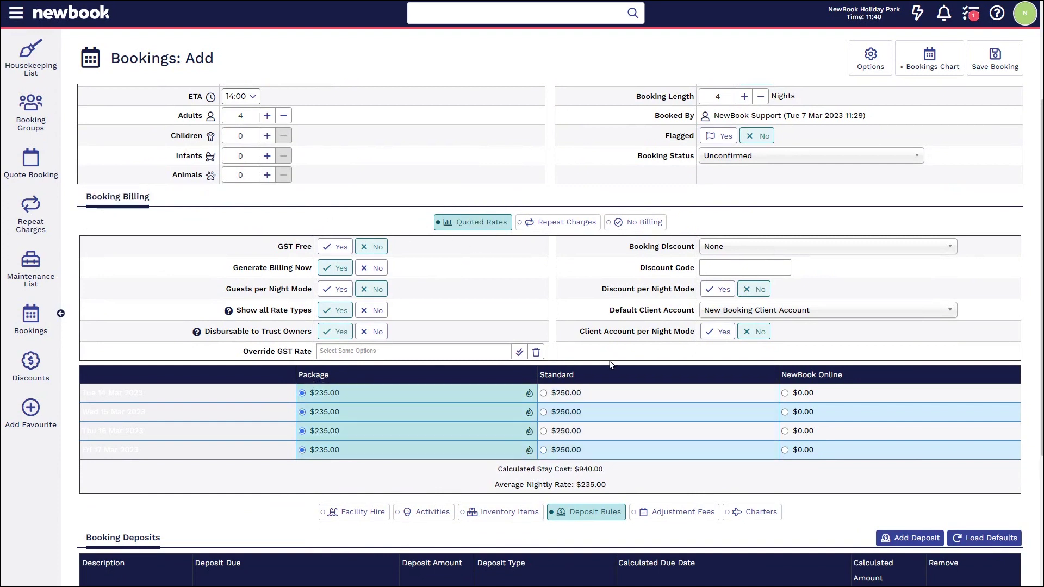
click(610, 375)
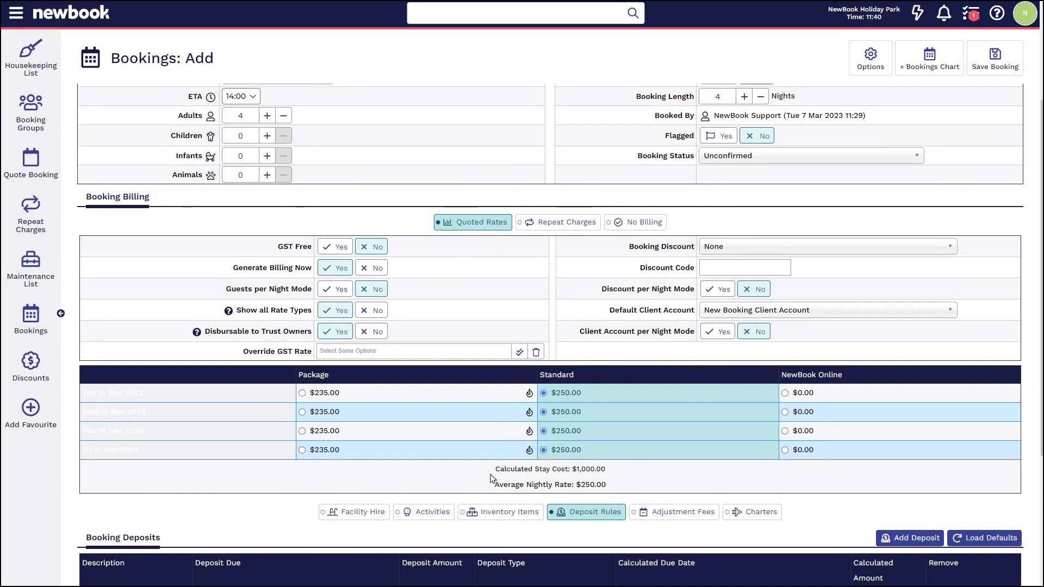
drag(492, 470, 638, 479)
drag(485, 492, 614, 488)
click(638, 491)
drag(629, 247, 692, 248)
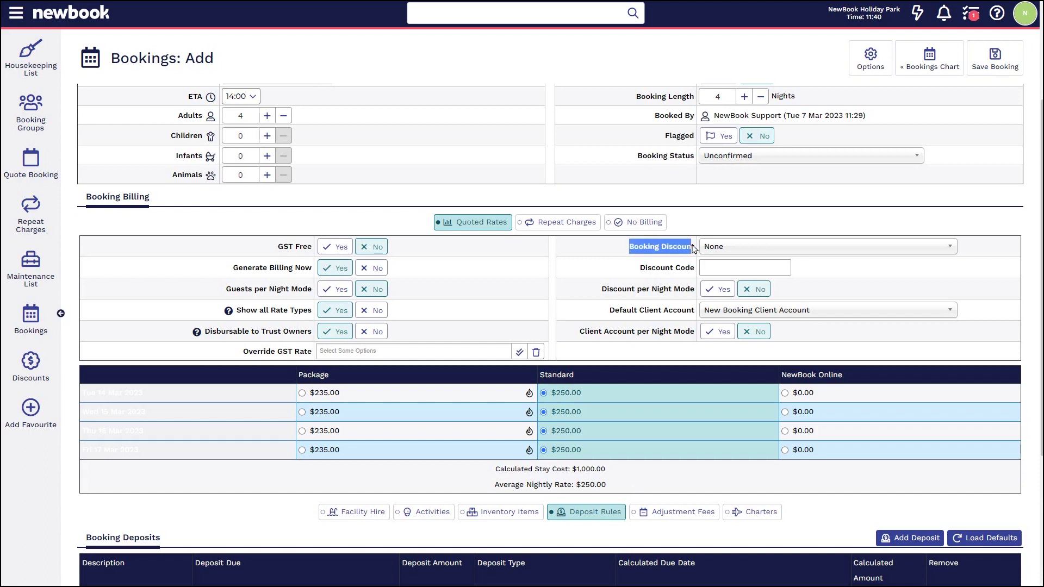
- Apply the 10% Discount, bringing the stay total to $900.00
click(719, 247)
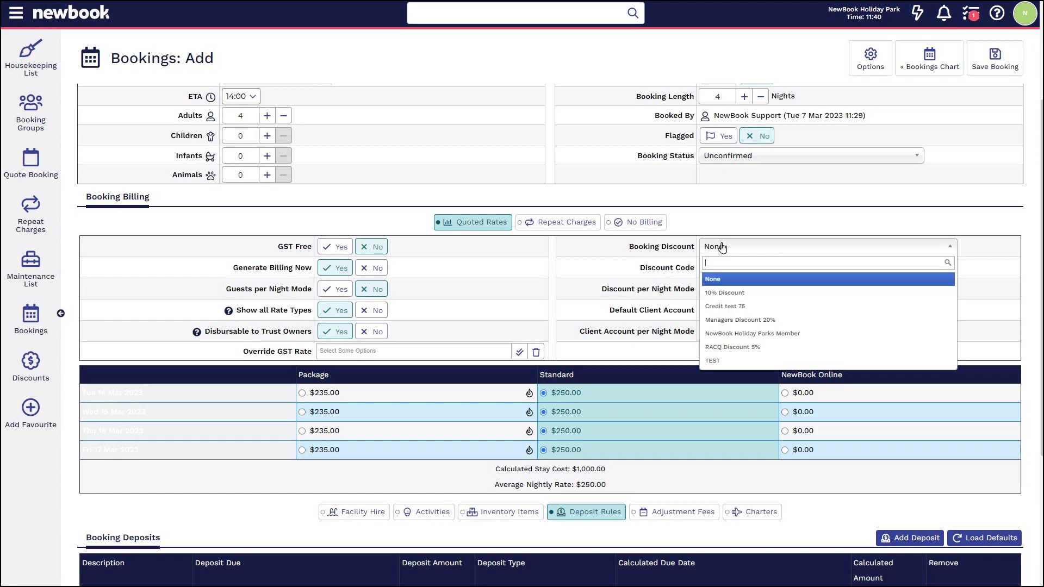
click(722, 294)
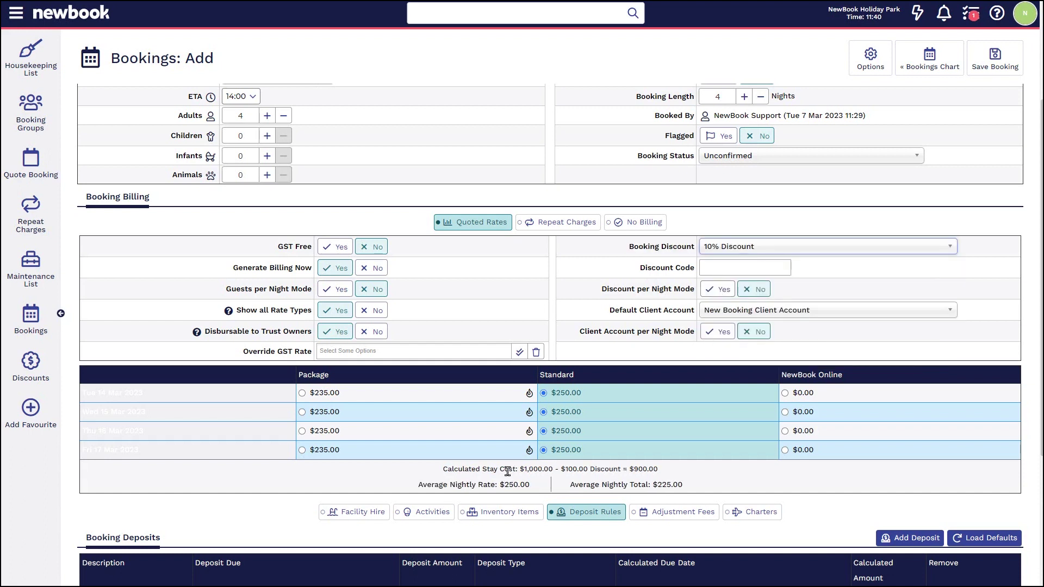
drag(508, 471, 663, 474)
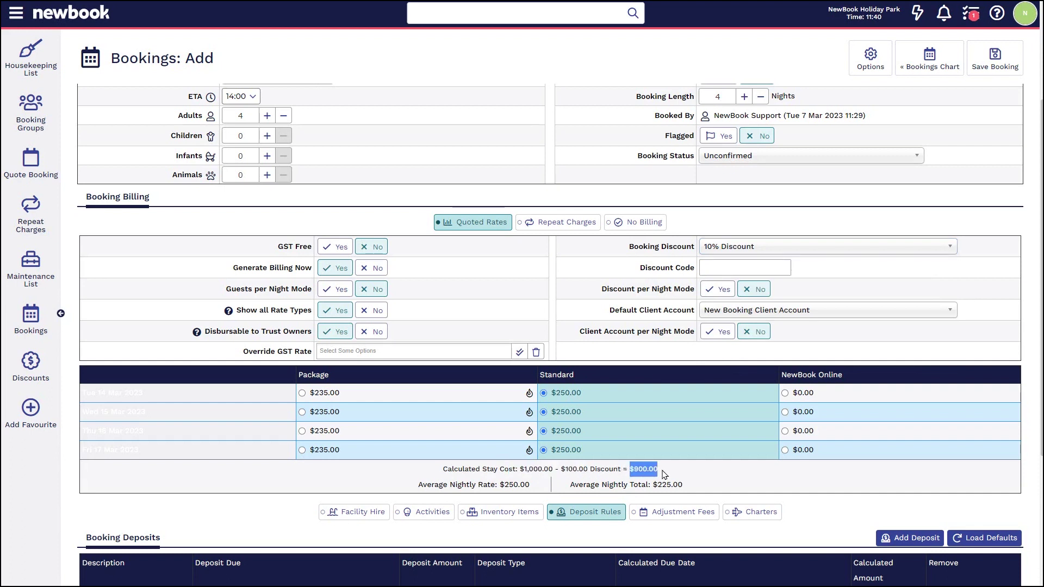
click(663, 475)
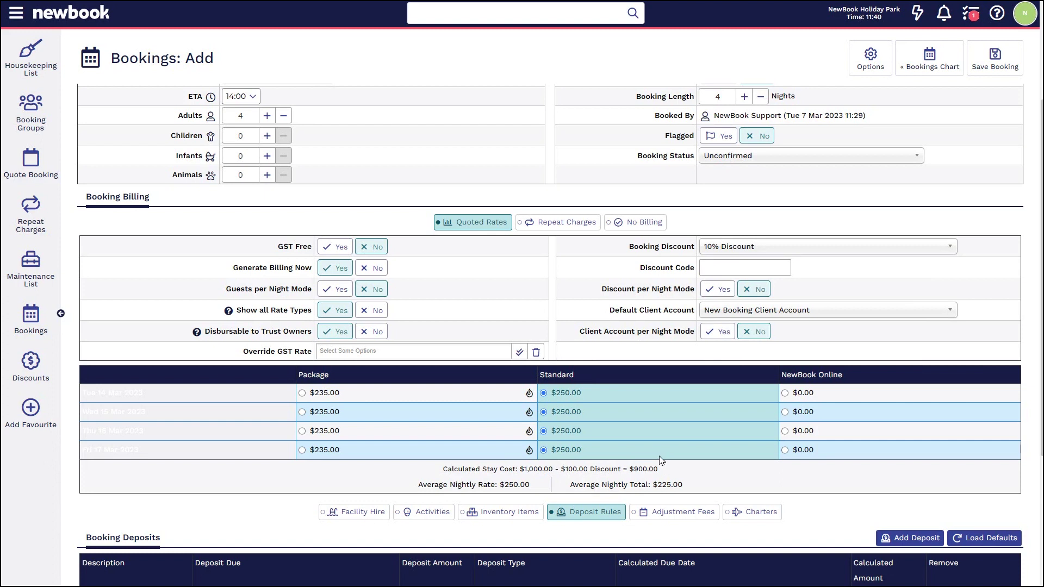
- Try overriding the first night's rate, stay cost 900 and nightly average, then clear the override
click(559, 394)
text(200)
click(633, 361)
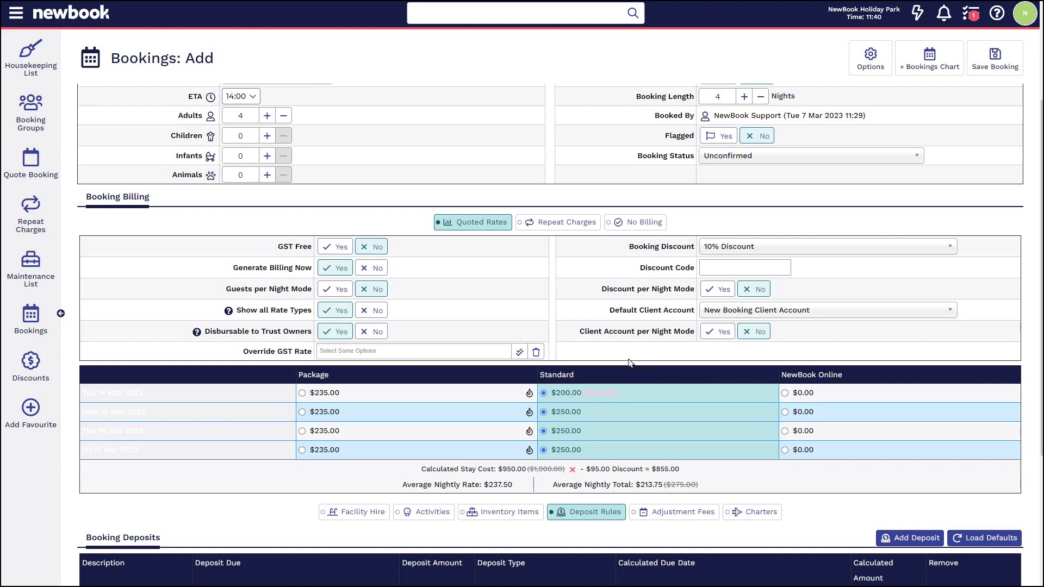
click(663, 471)
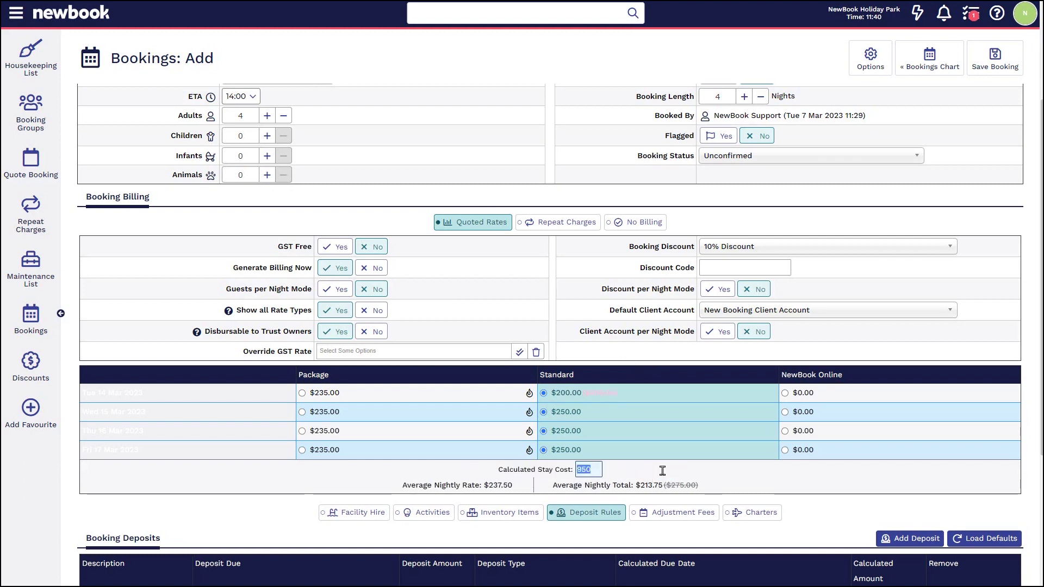
text(900)
key(Return)
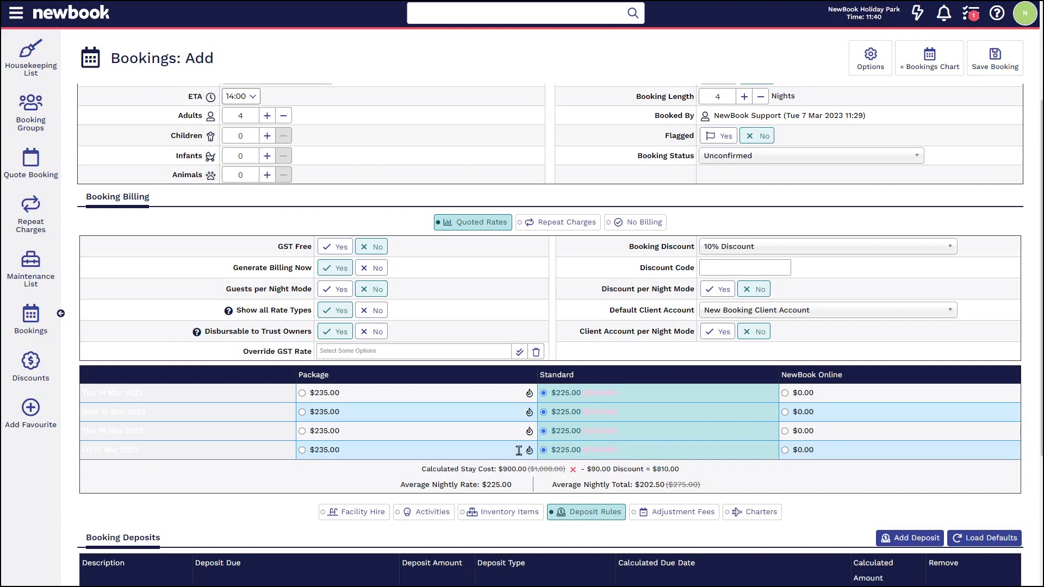
click(496, 483)
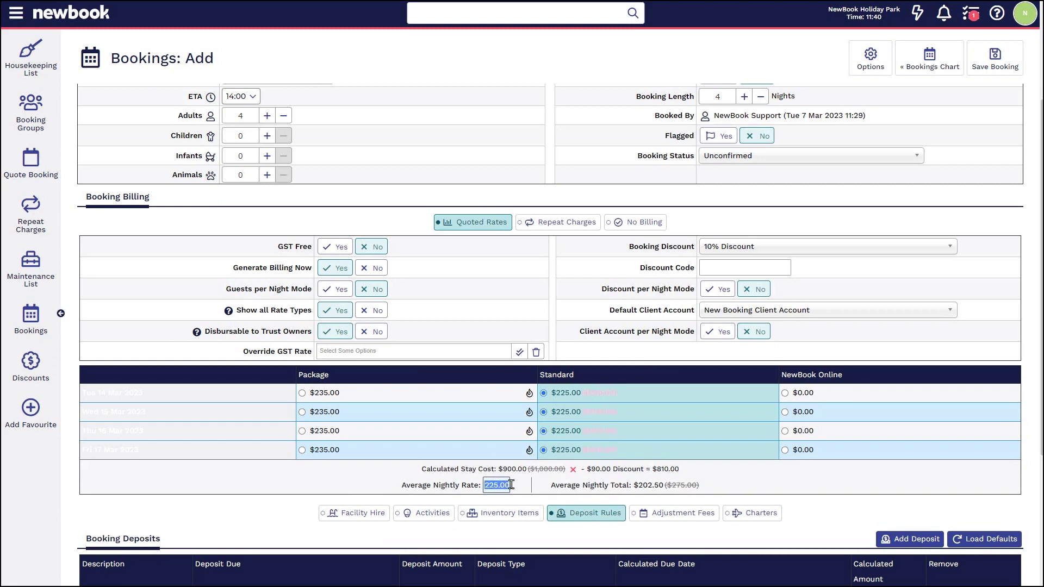
text(2)
key(Return)
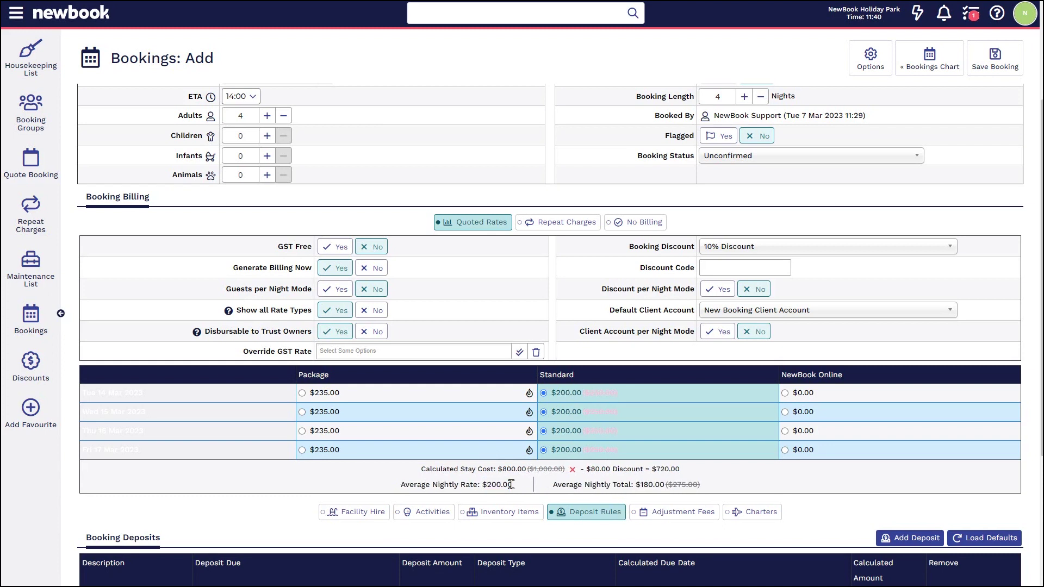
click(573, 471)
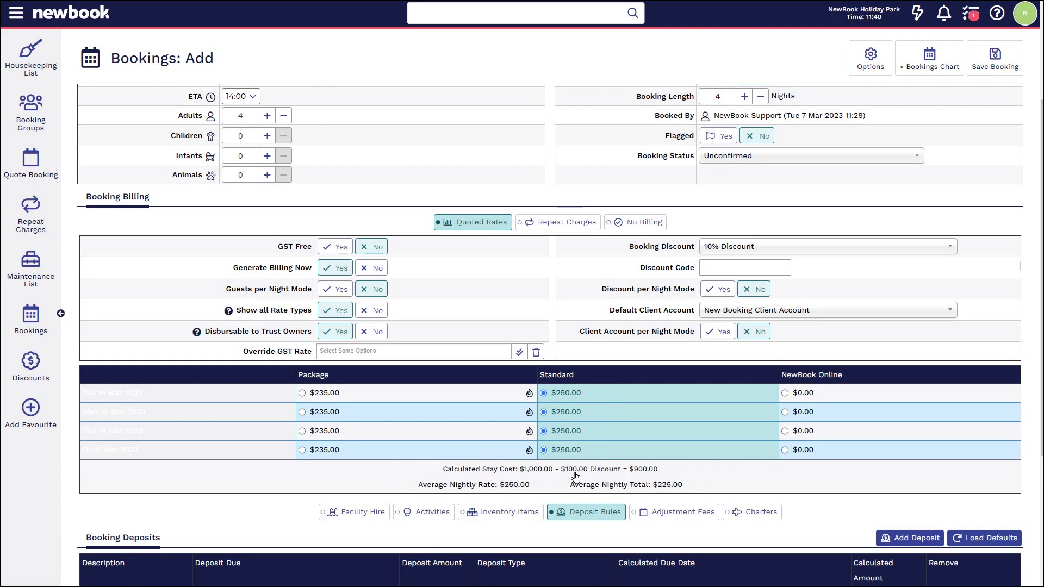
- Enable guests per night and generate an extra guest on Wed 15 Mar, making it $265
drag(226, 289, 311, 291)
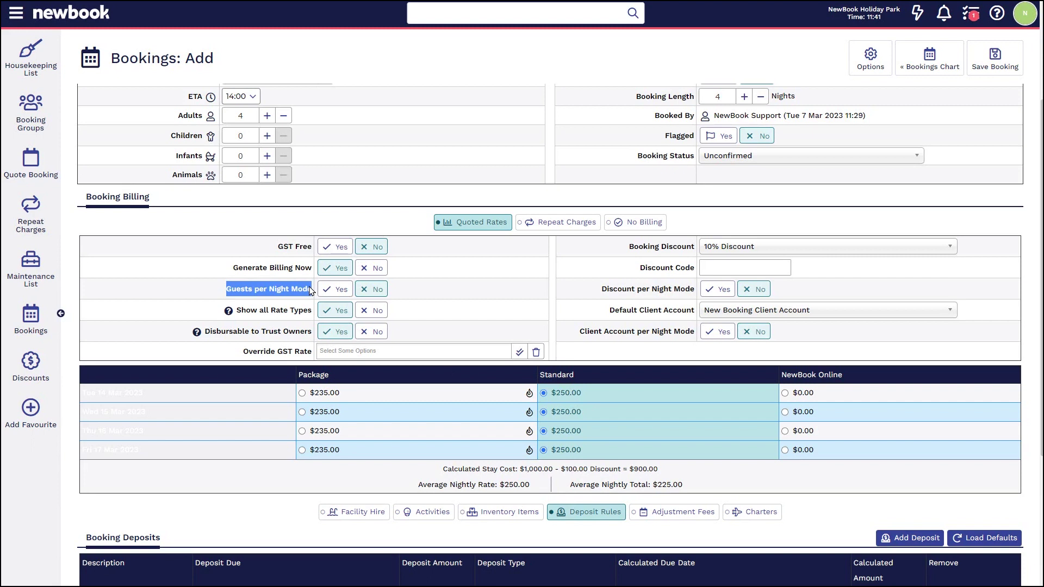
click(333, 291)
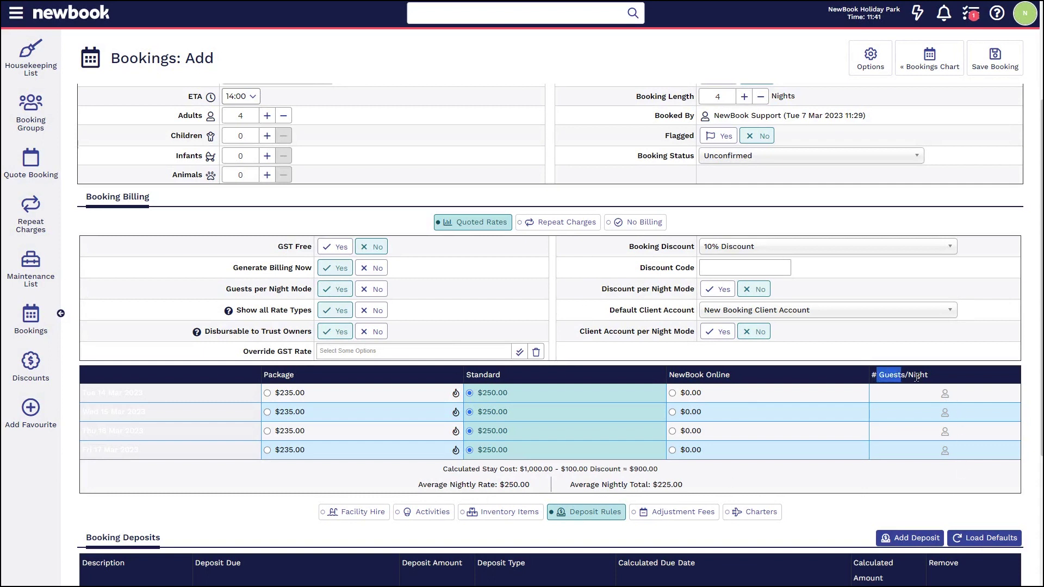
mouse_move(939, 402)
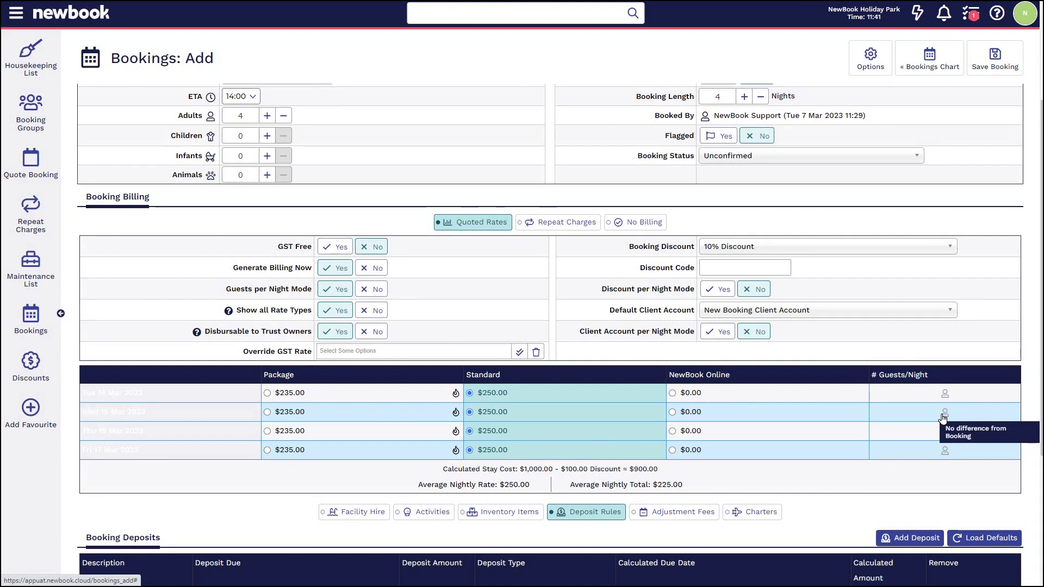
click(943, 416)
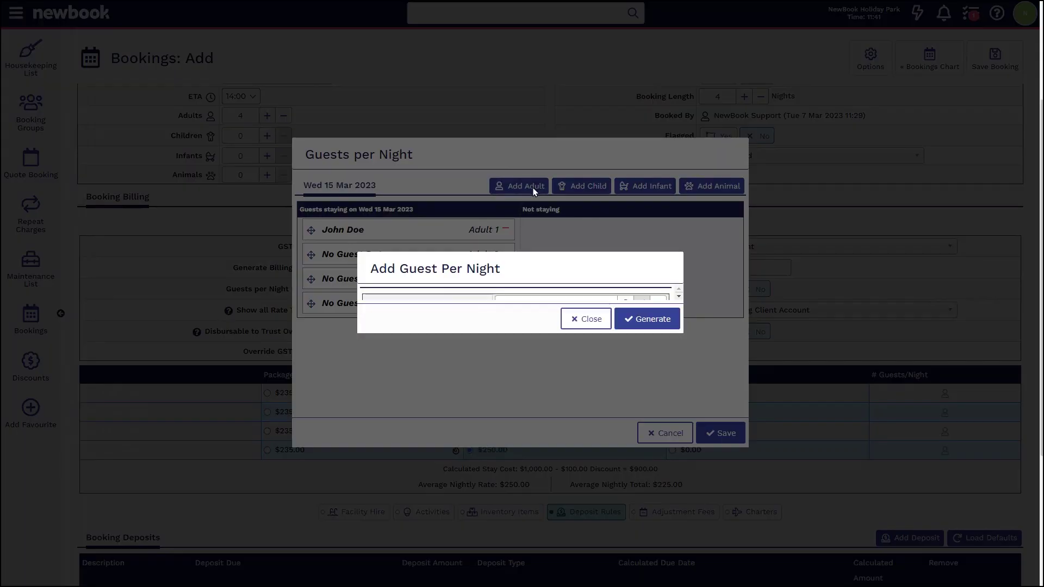
click(633, 321)
click(722, 433)
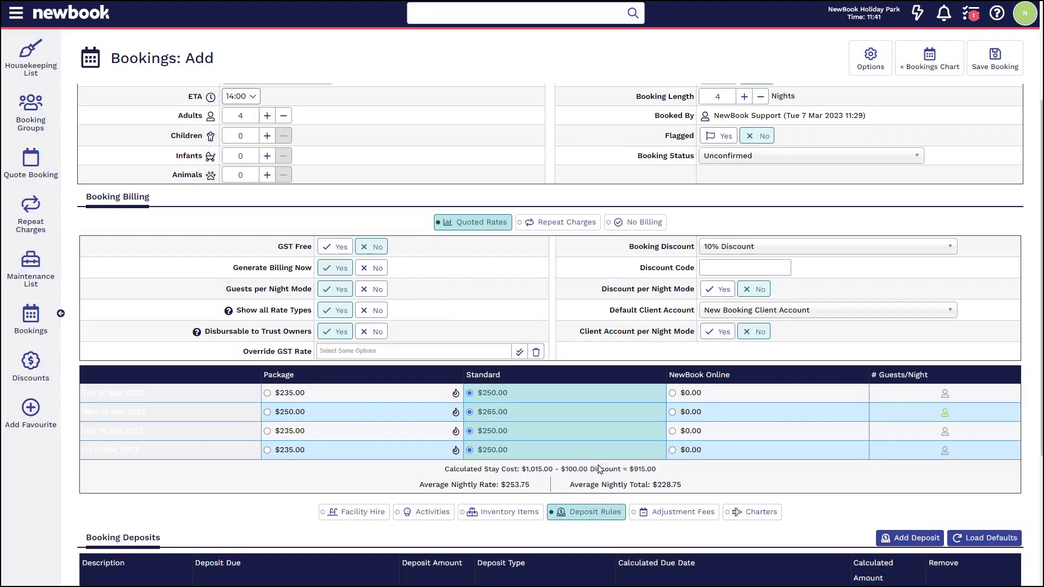
drag(478, 411, 521, 418)
click(515, 415)
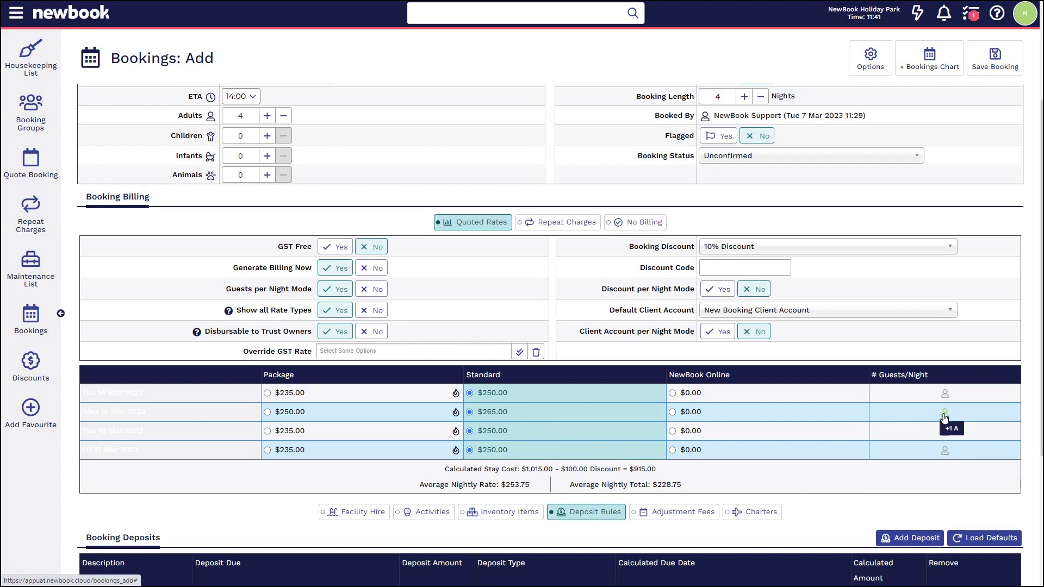
- Check the $250 and $665 deposits due 7 Mar 2023, then save the booking
scroll(944, 417, down, 4)
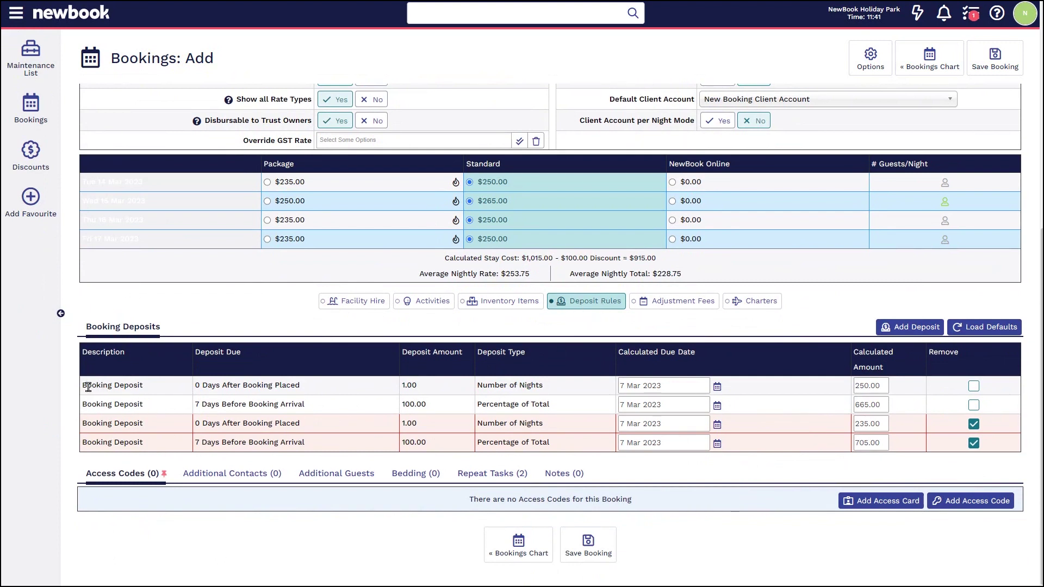
drag(82, 387, 150, 390)
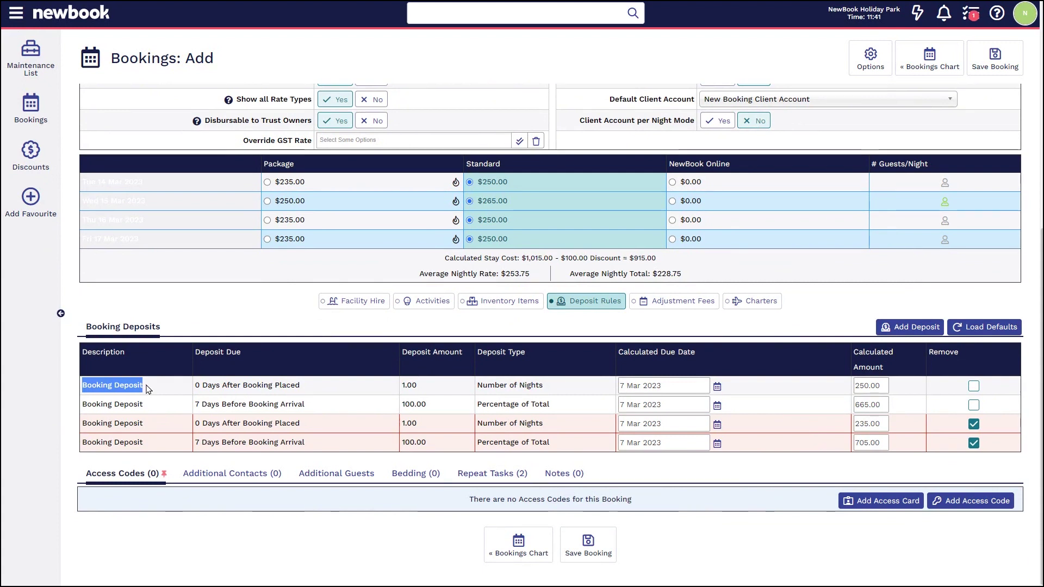
drag(82, 403, 559, 391)
click(155, 405)
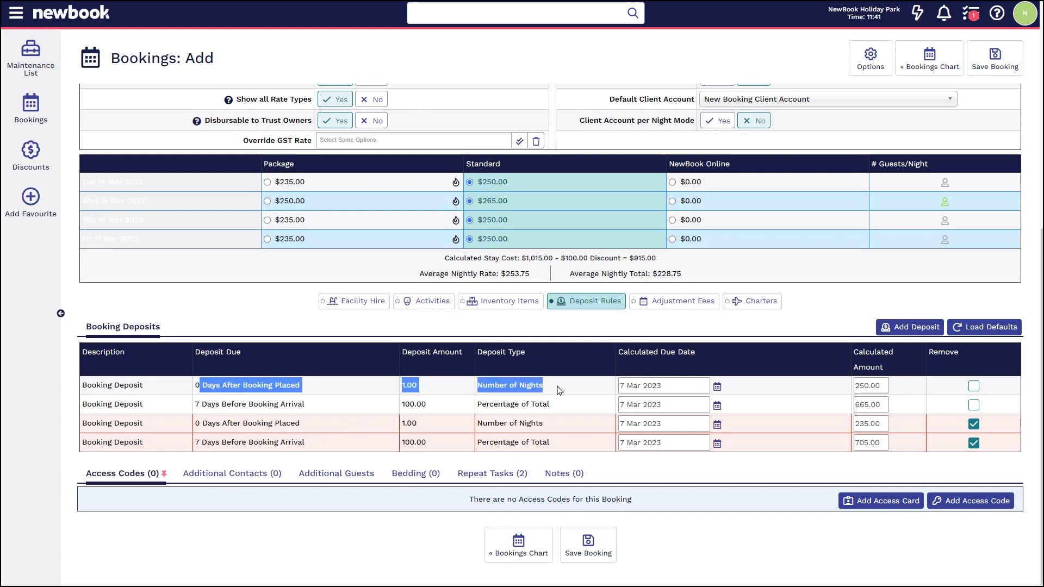
click(559, 391)
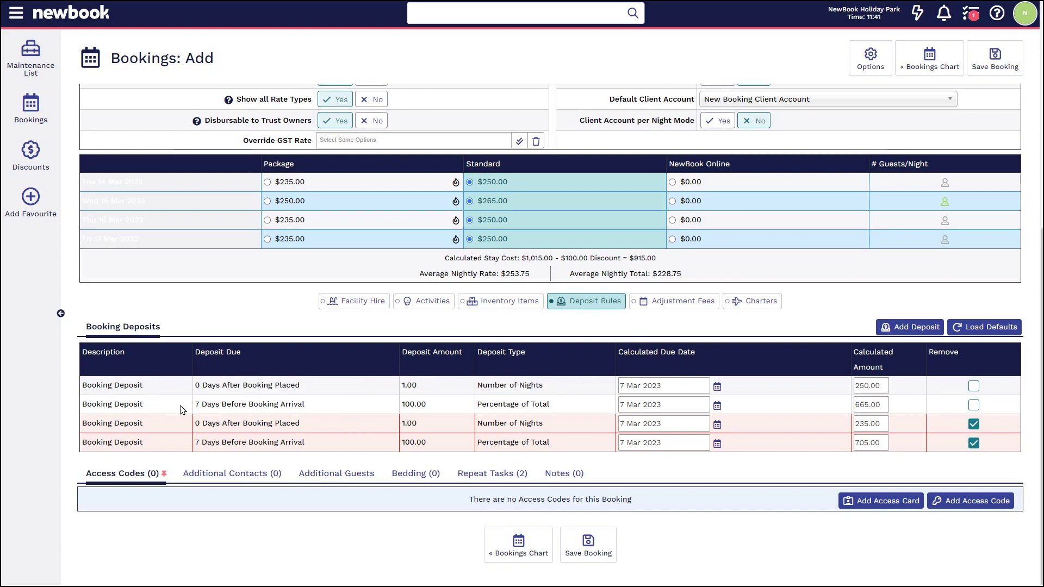
drag(195, 405, 560, 411)
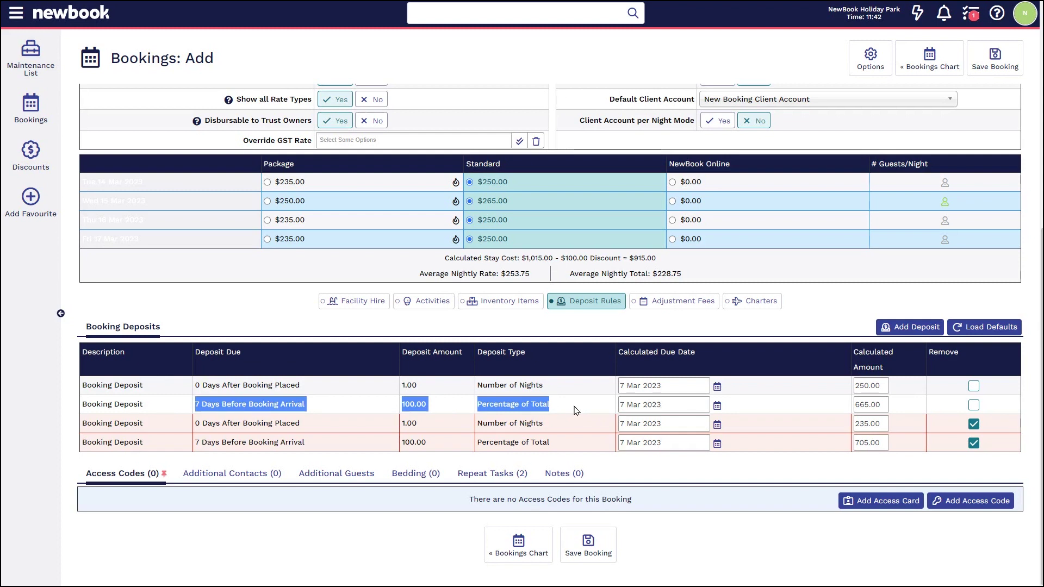
click(575, 407)
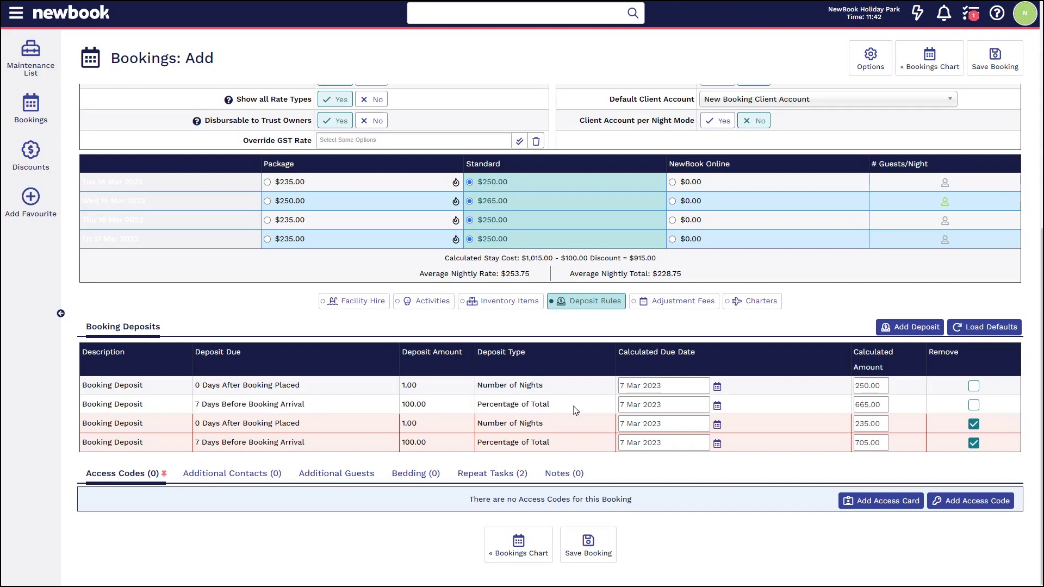
click(589, 555)
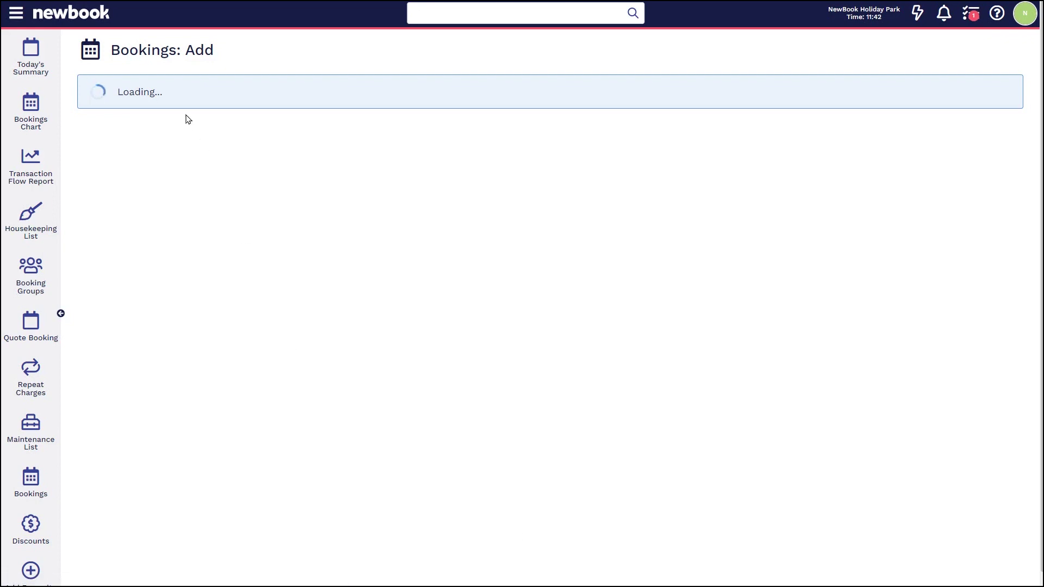
- Check the saved booking's title and creation success message
drag(114, 62, 391, 69)
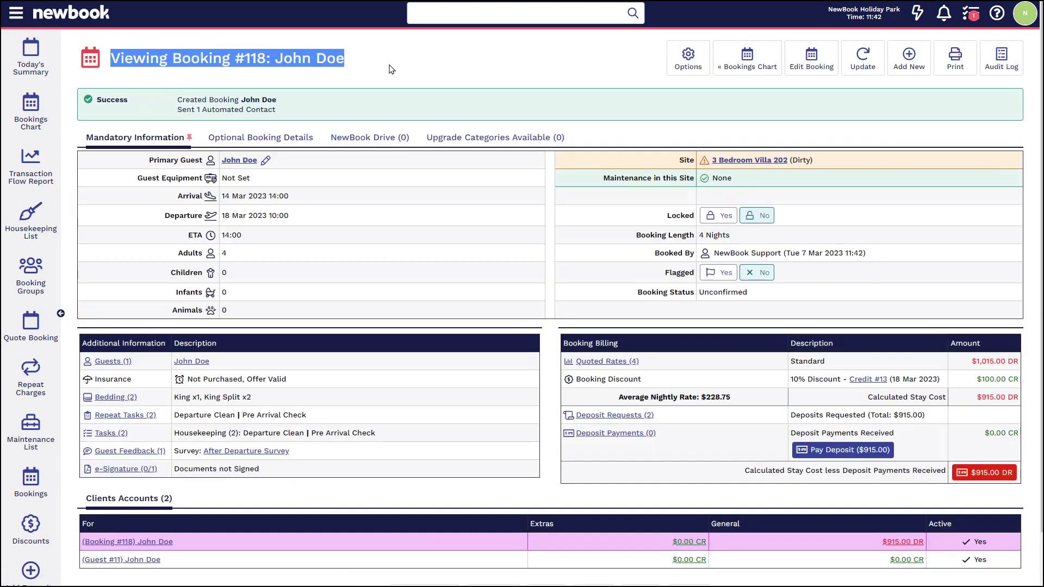
click(385, 81)
drag(175, 97, 289, 116)
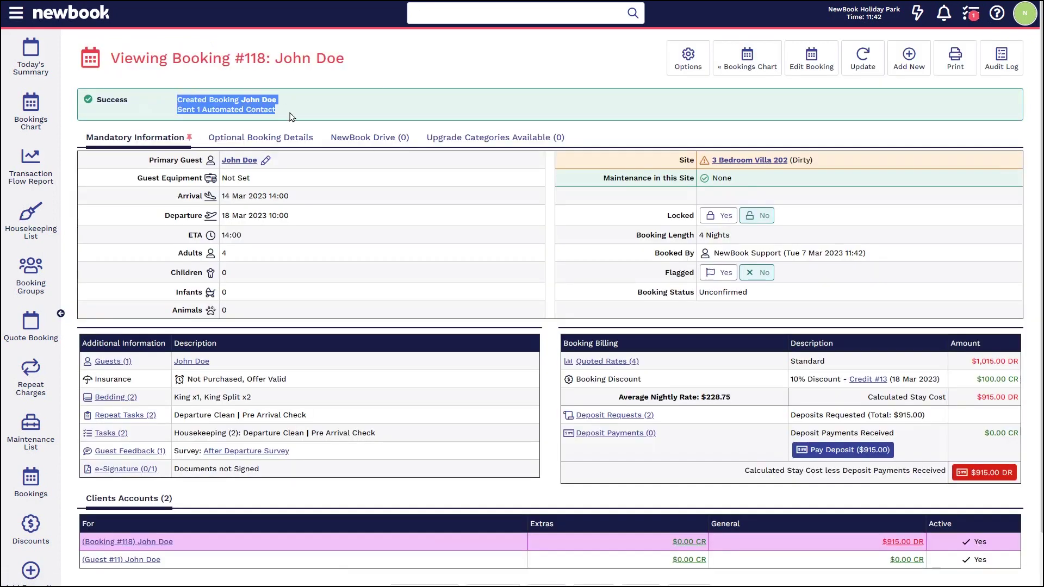
click(291, 116)
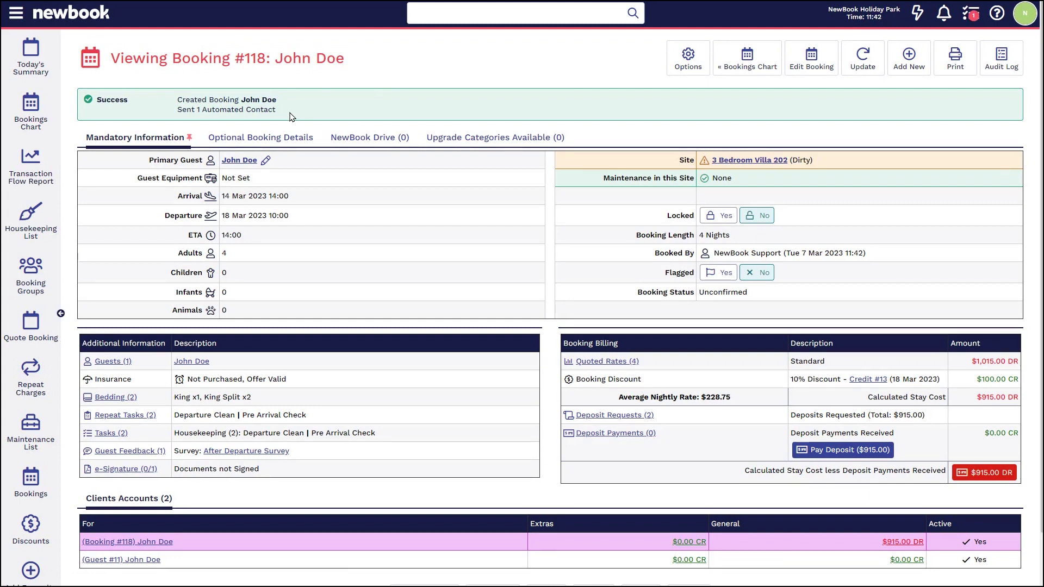
drag(112, 58, 370, 61)
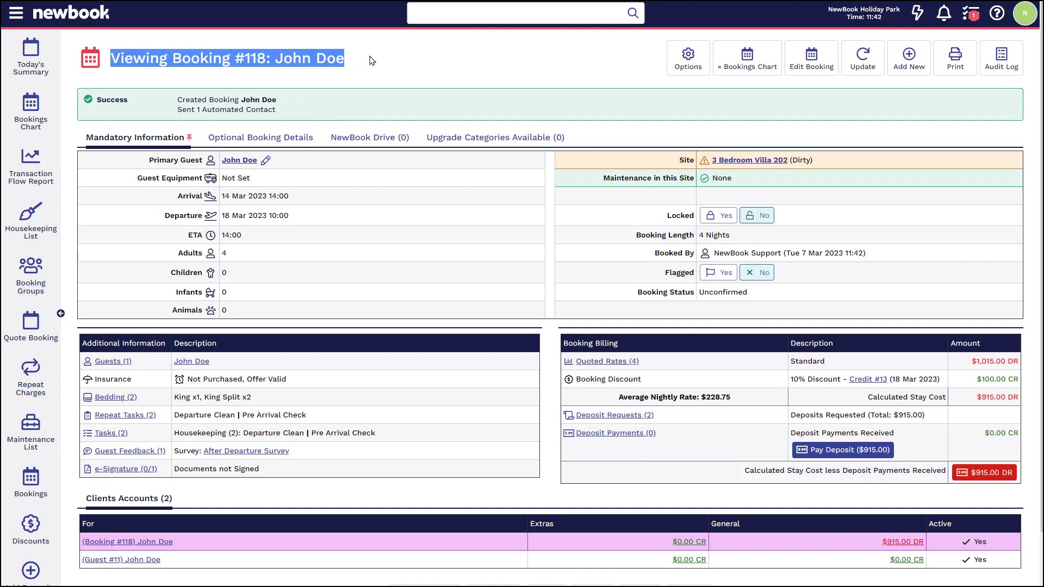
click(370, 59)
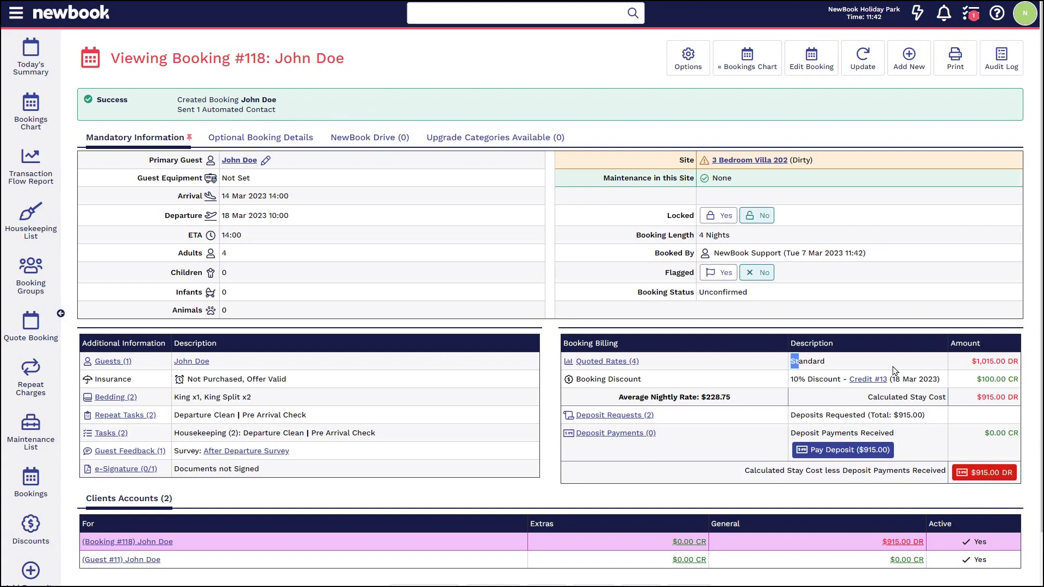
- Review billing: $1,015.00 quoted, the discount, $915.00 stay cost, and Unconfirmed status
drag(789, 361, 1016, 370)
drag(789, 379, 1016, 384)
click(889, 399)
drag(888, 398, 1009, 398)
click(1007, 397)
drag(634, 292, 765, 294)
click(765, 295)
- Pay the $915.00 balance in cash and save, opening receipt #440
click(973, 477)
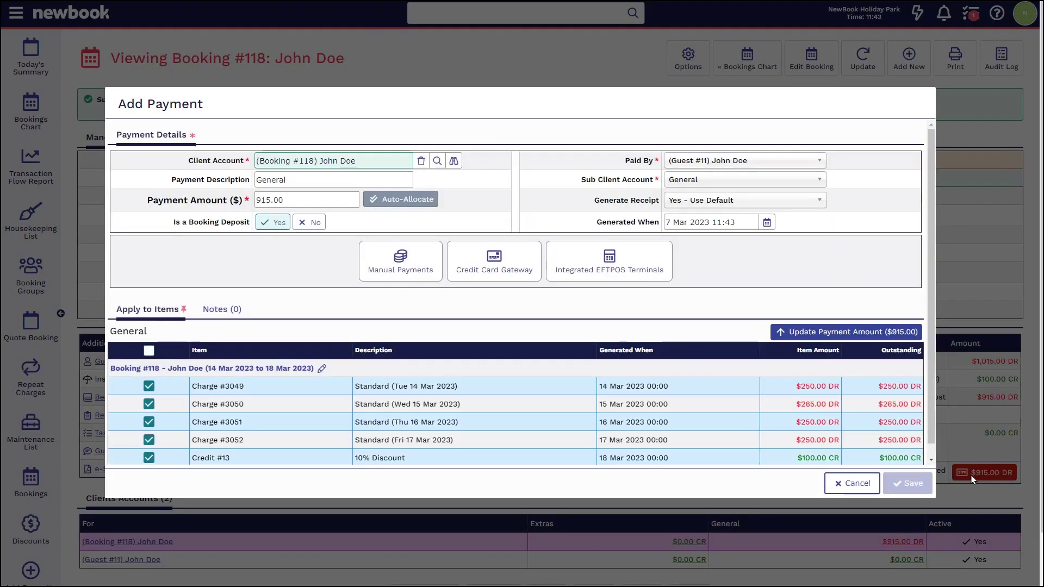
drag(143, 199, 285, 202)
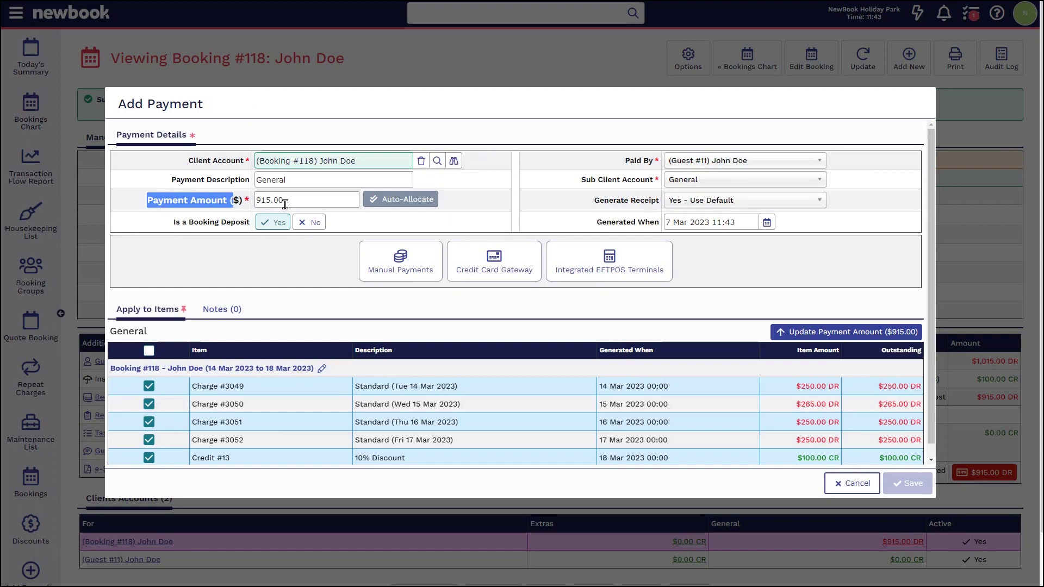
click(223, 201)
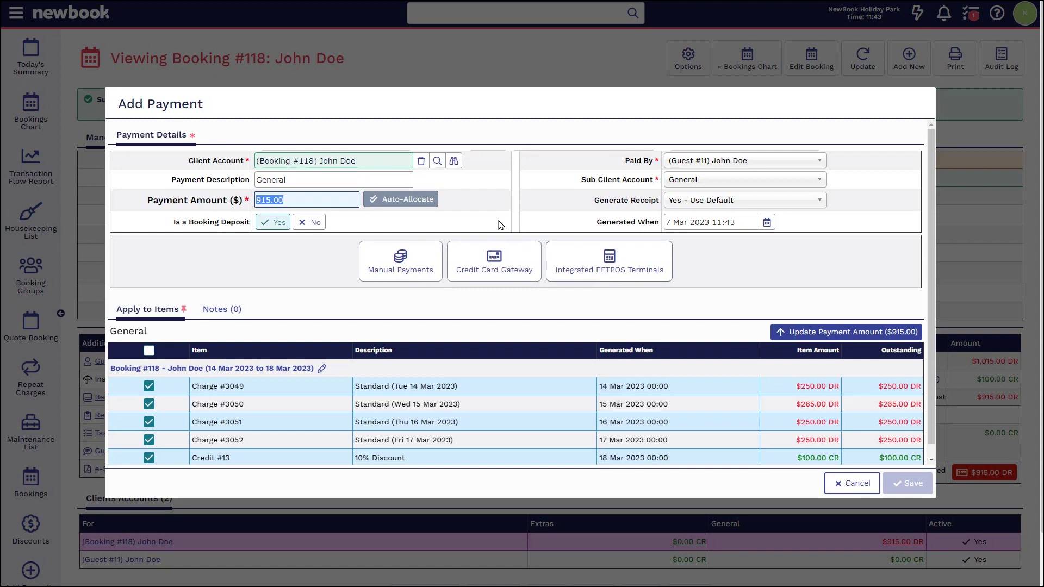
click(402, 274)
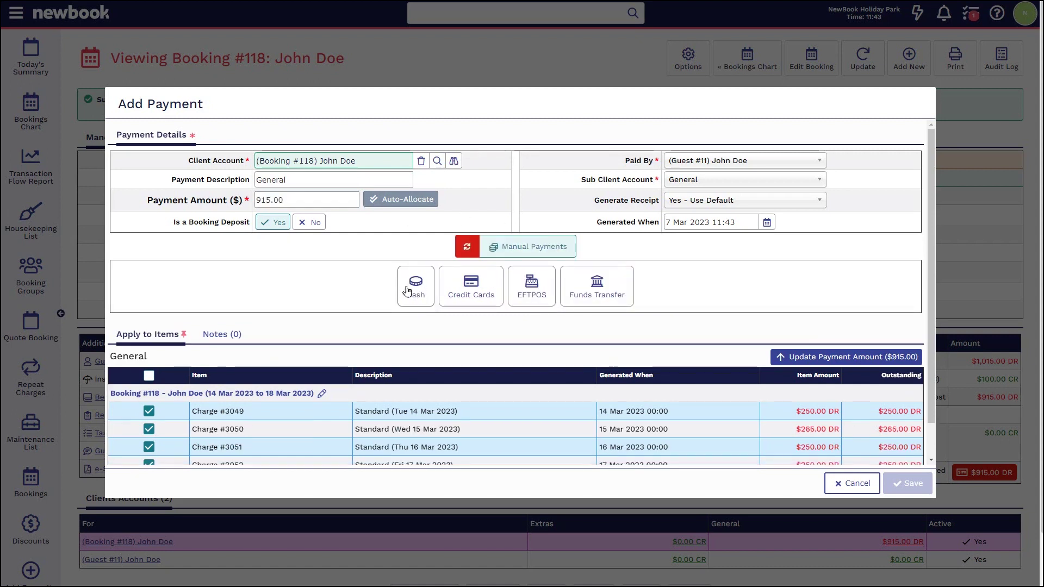
click(409, 288)
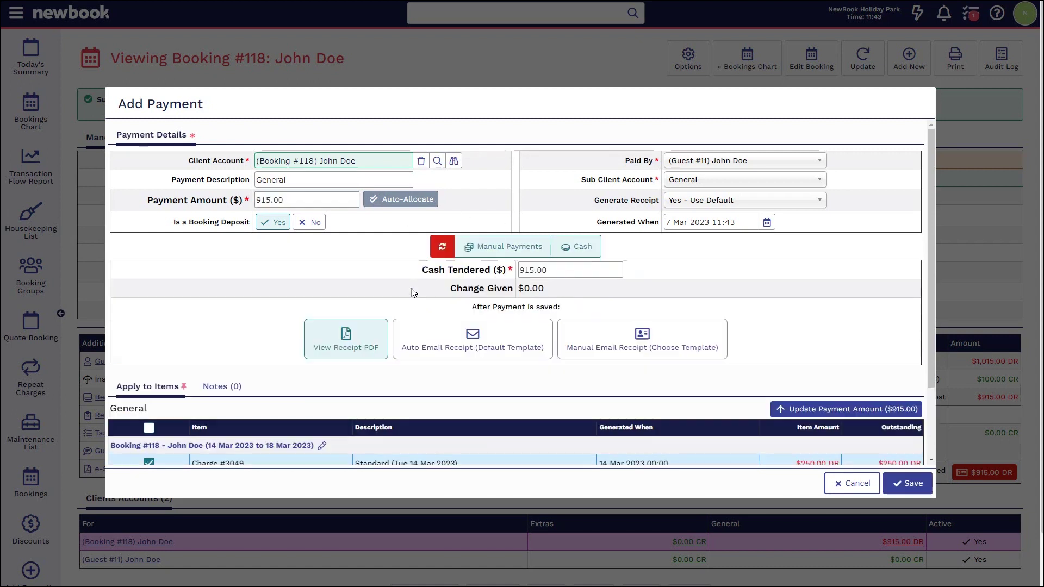
click(913, 490)
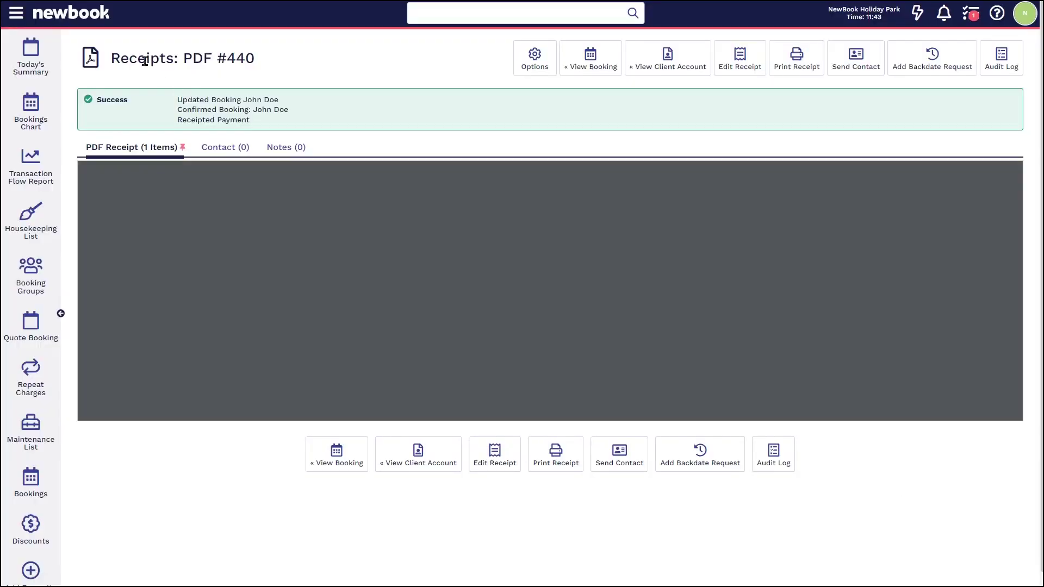
drag(110, 59, 284, 61)
click(359, 99)
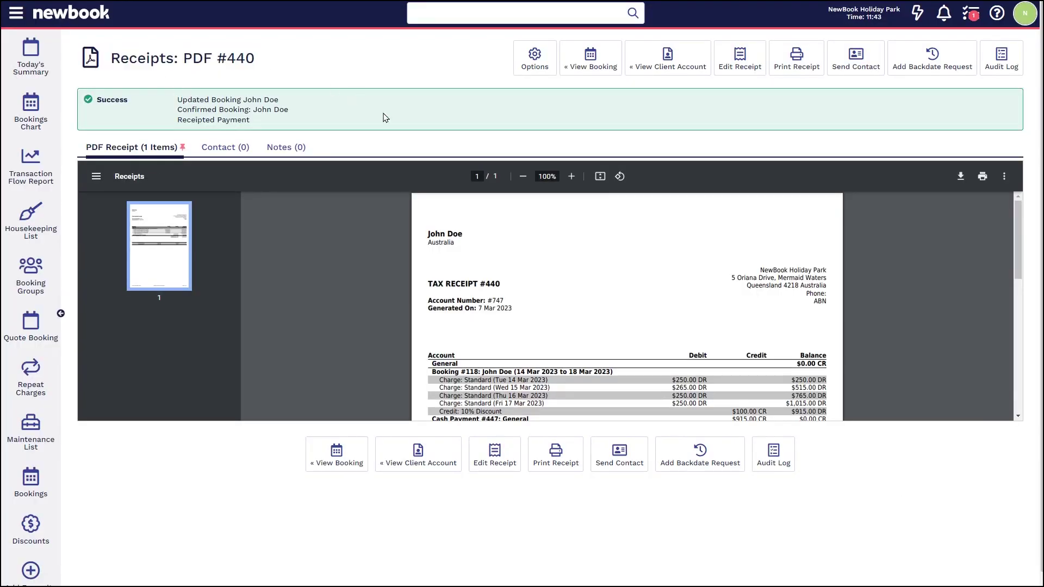
click(847, 60)
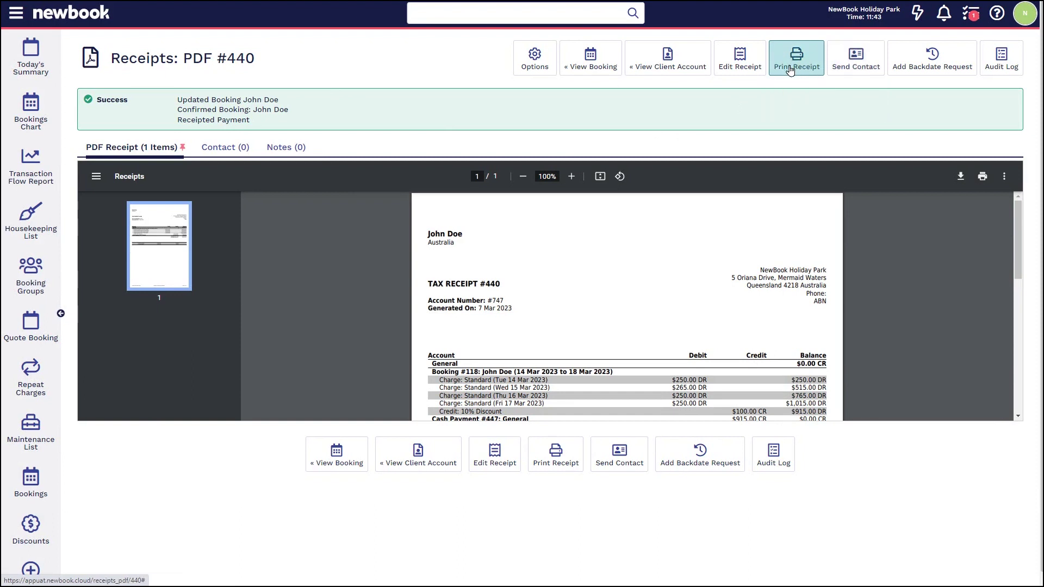
mouse_move(846, 60)
click(823, 100)
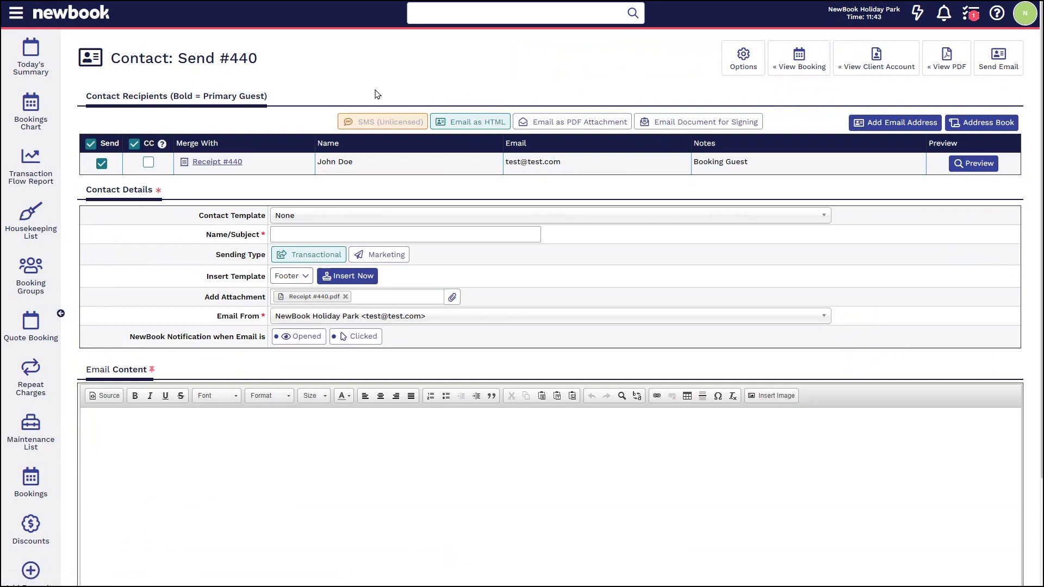
- Pick the Booking Confirmation template via a 'conf' search and send the email
drag(109, 57, 298, 62)
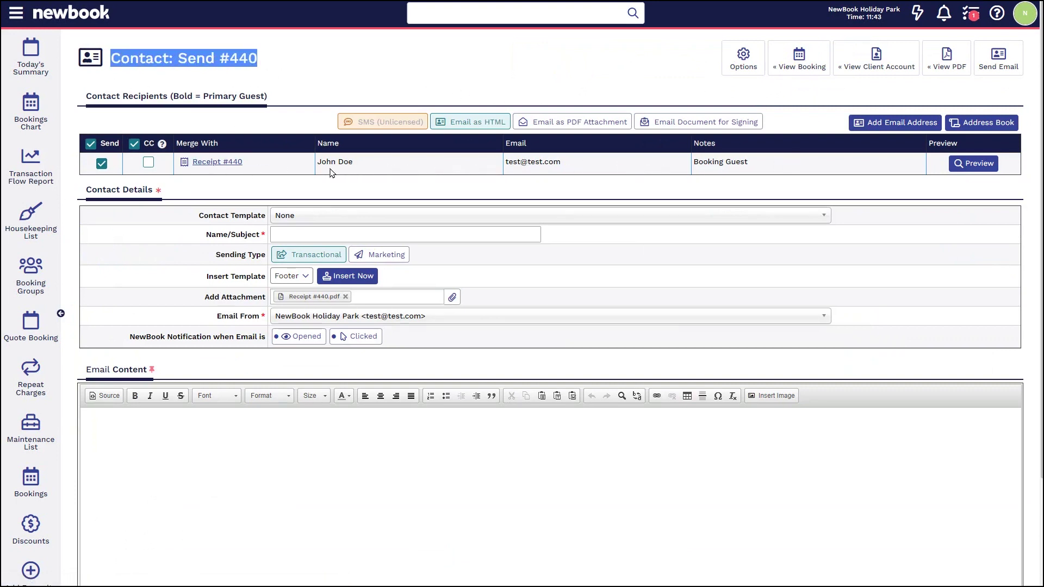
drag(200, 220, 309, 222)
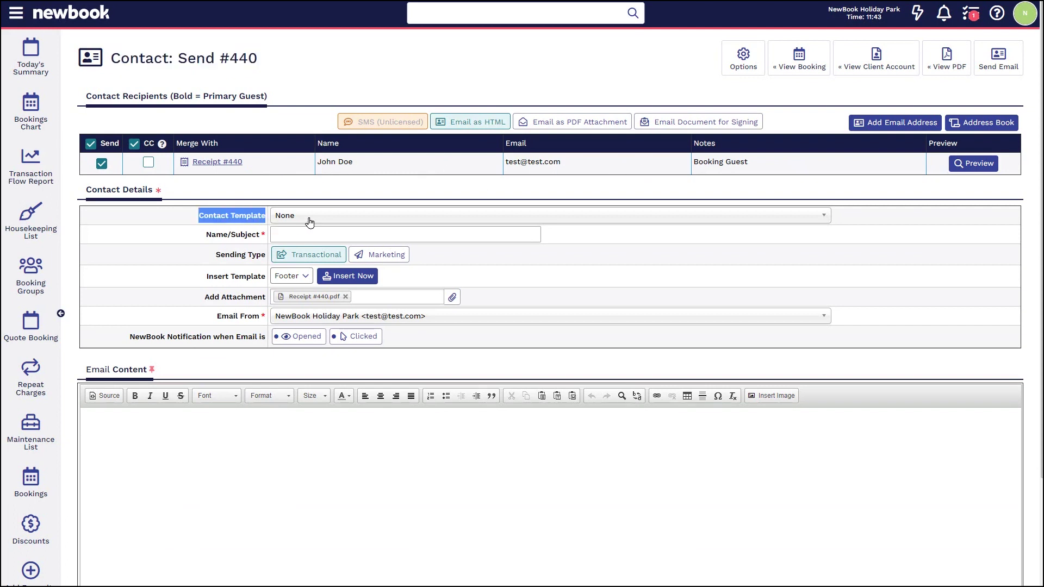
click(309, 221)
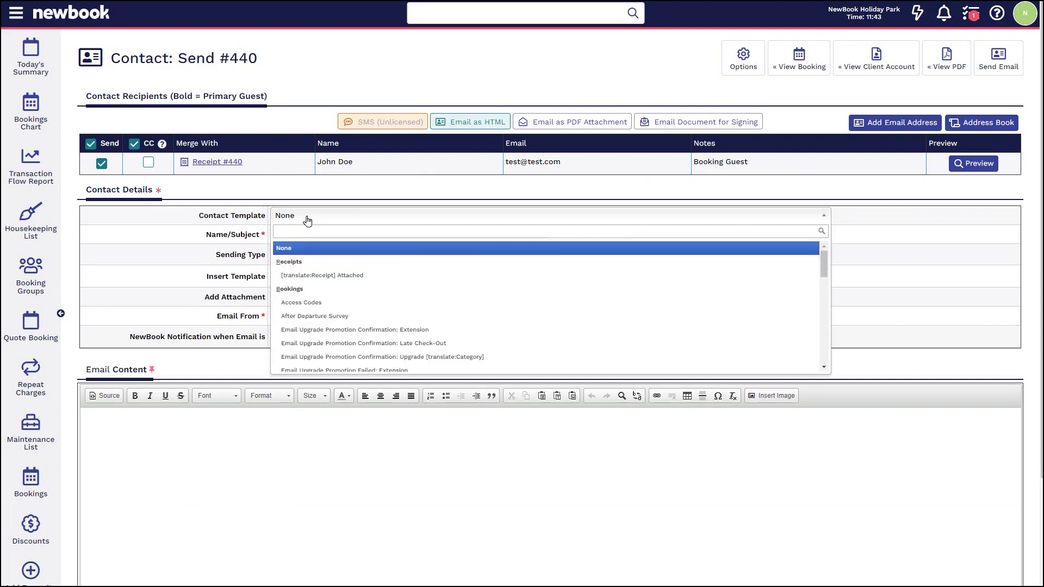
text(confi)
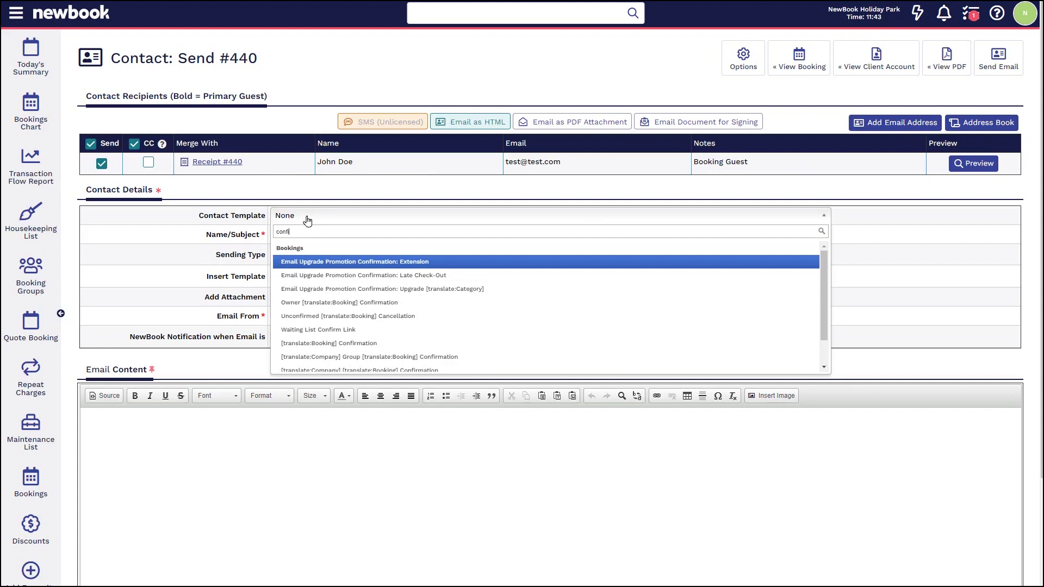
click(322, 344)
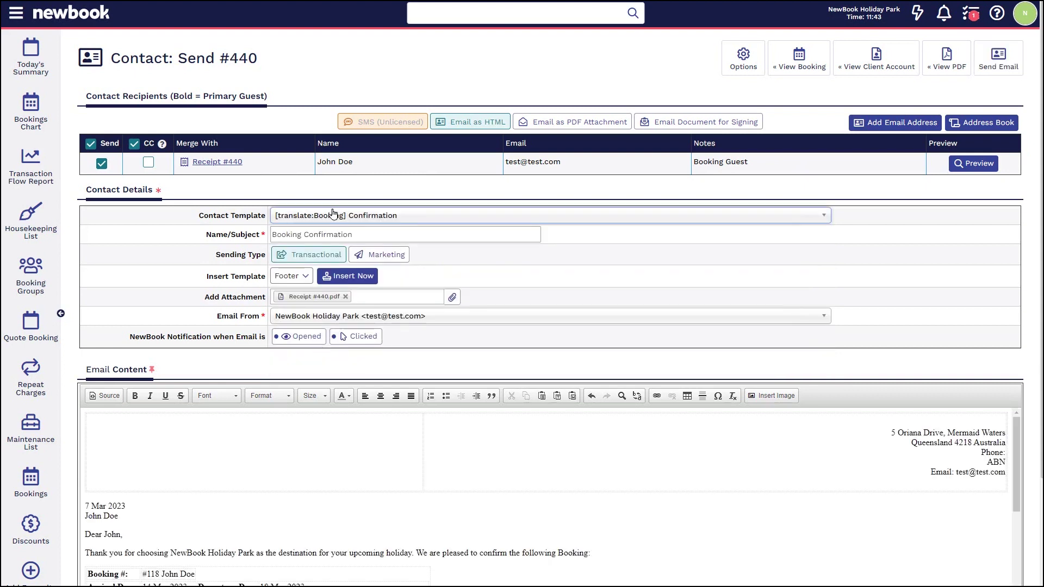
click(1004, 60)
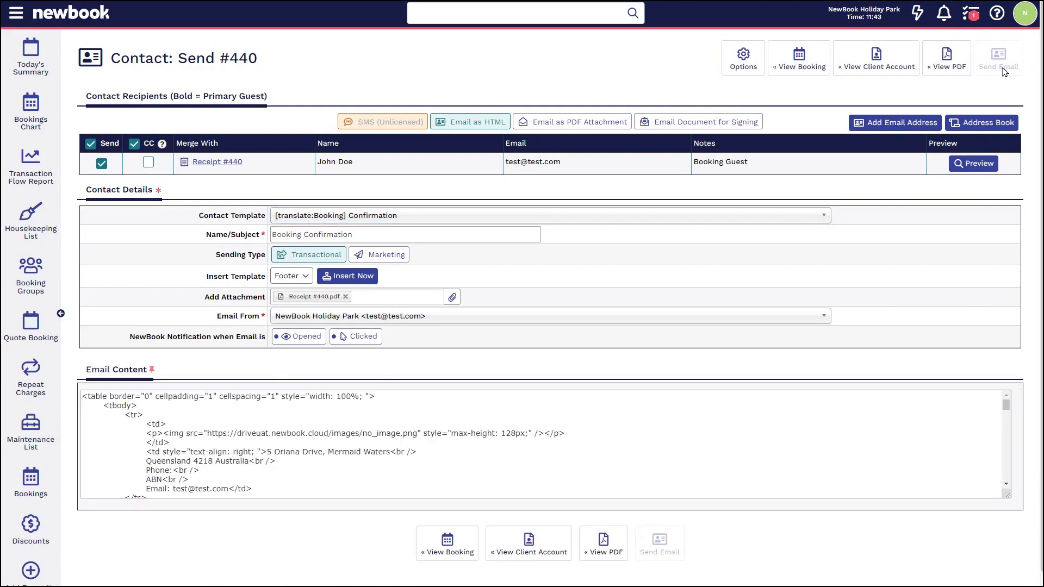
- Go from the email-sent success message back to booking #118's details page
drag(97, 99, 399, 107)
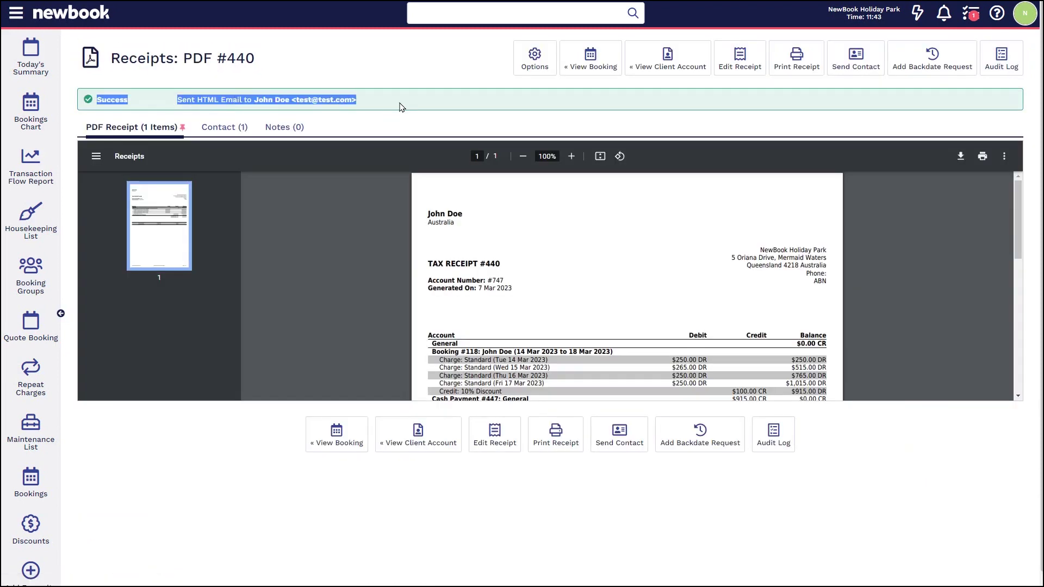
click(399, 107)
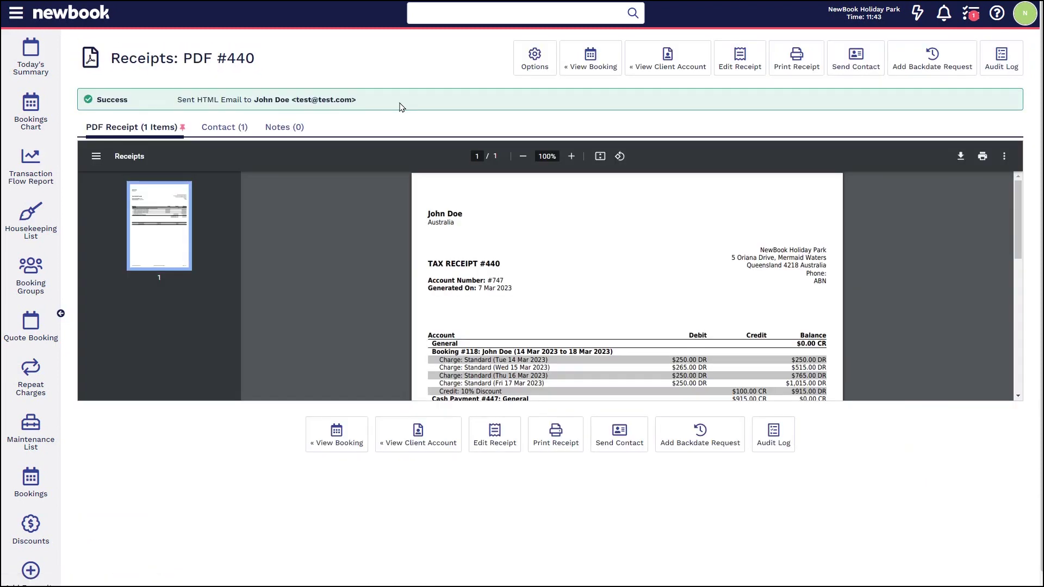
click(605, 68)
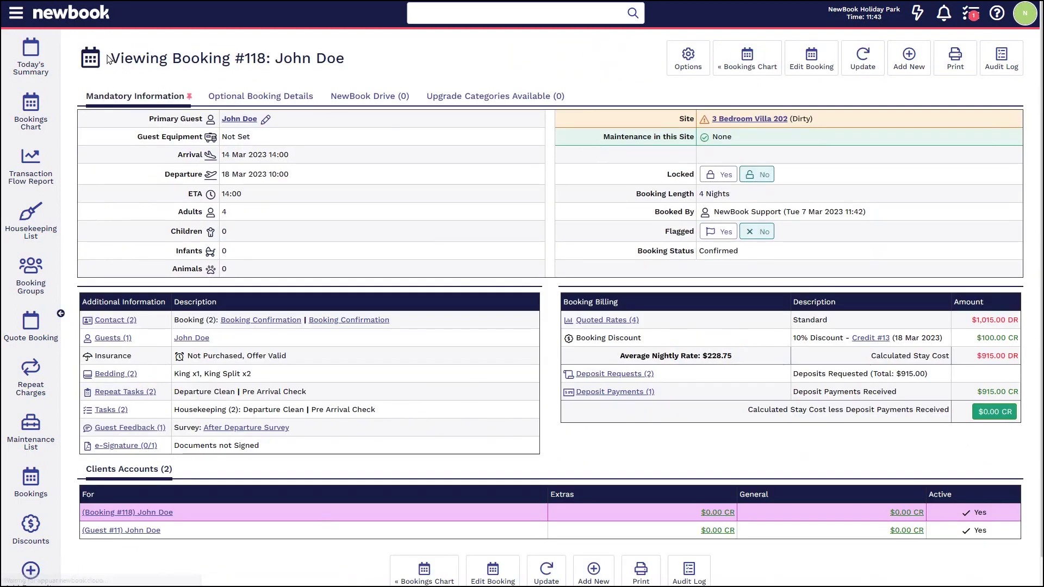
drag(108, 58, 375, 64)
click(376, 63)
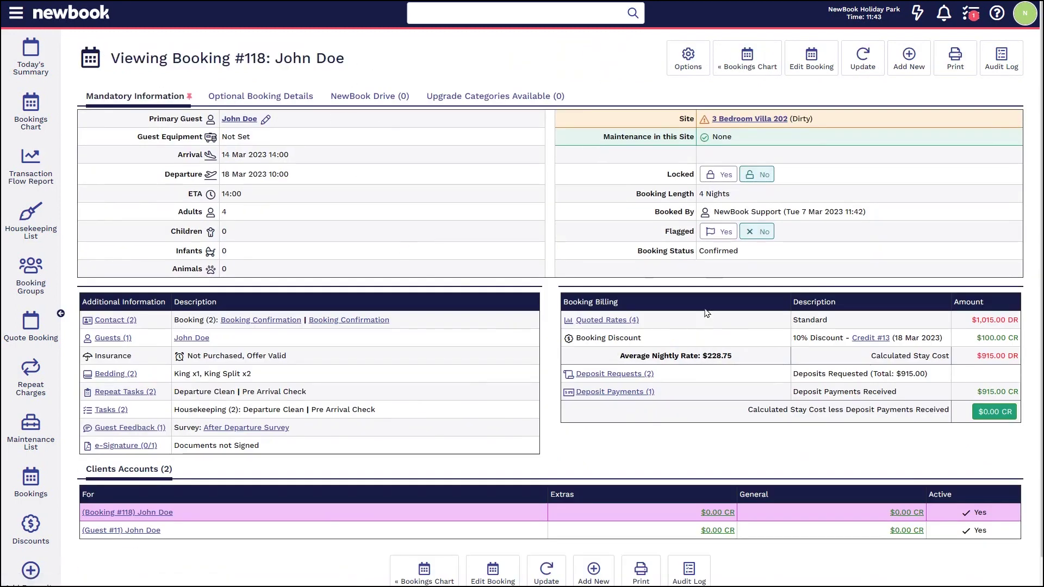
- Review booking #118's Confirmed status and its two Booking Confirmation contacts
drag(637, 251, 741, 253)
click(740, 254)
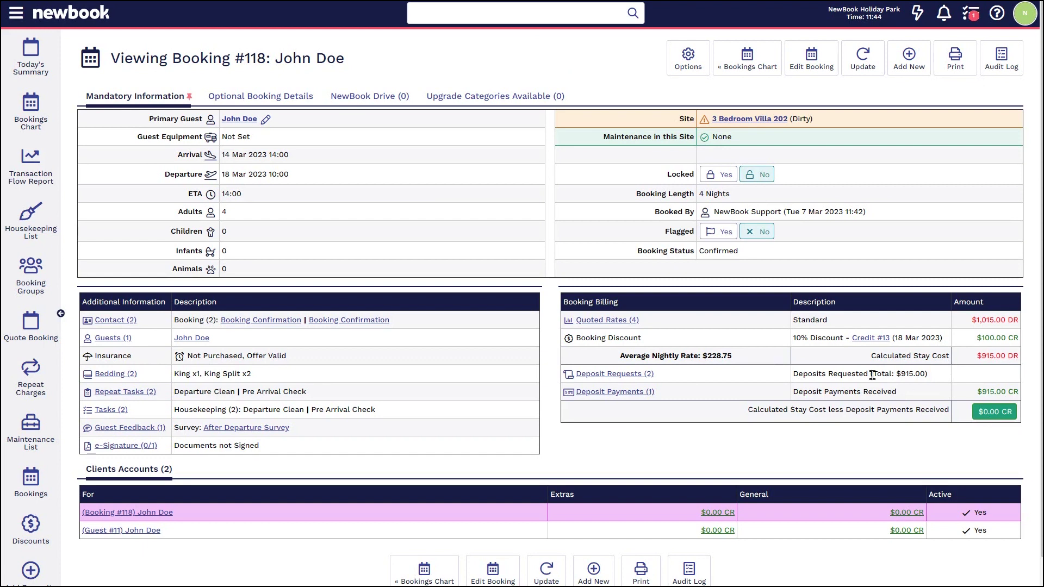
drag(407, 323, 87, 325)
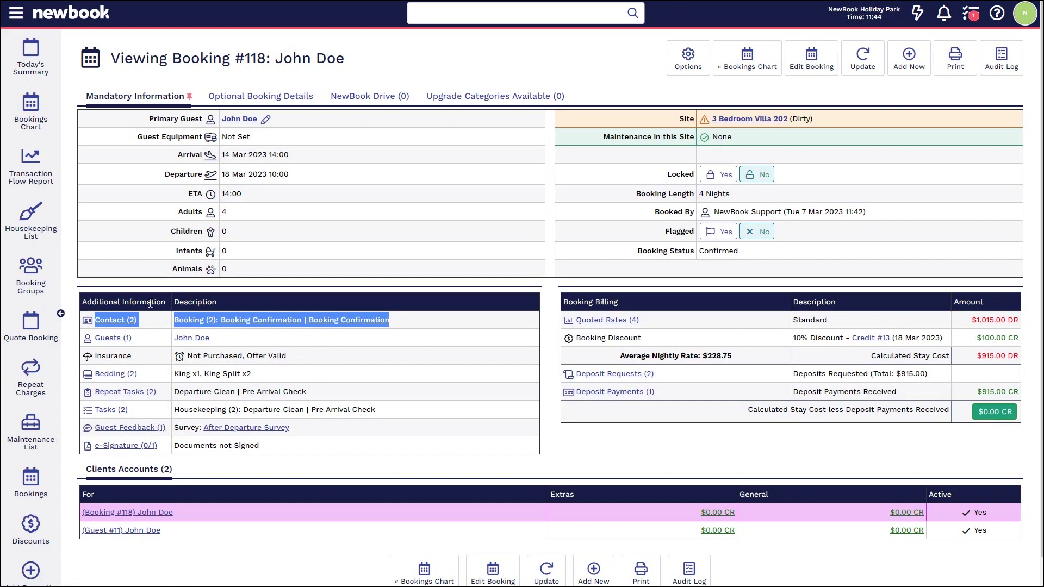
click(337, 285)
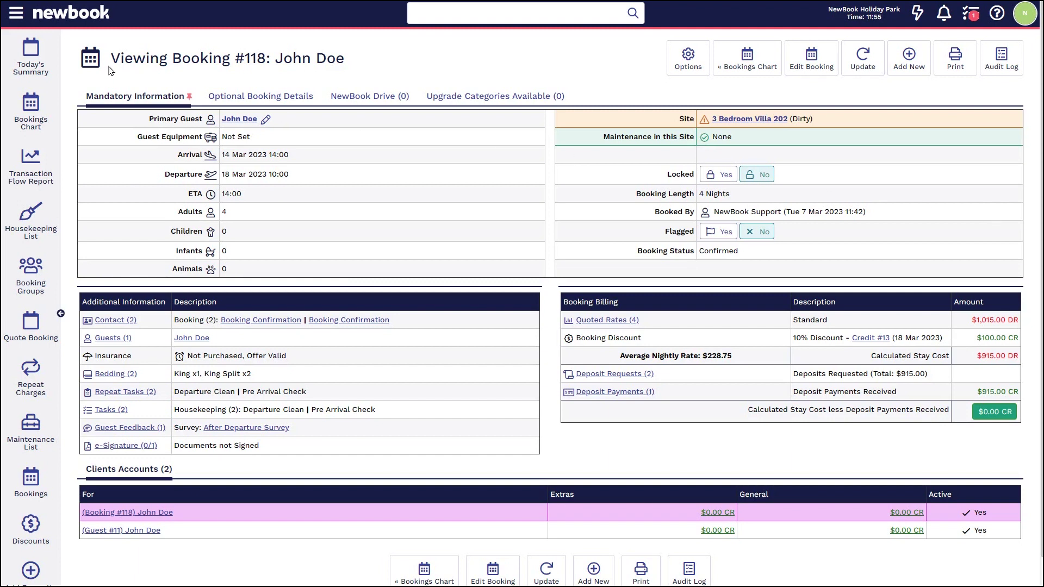
drag(109, 66, 412, 63)
click(411, 63)
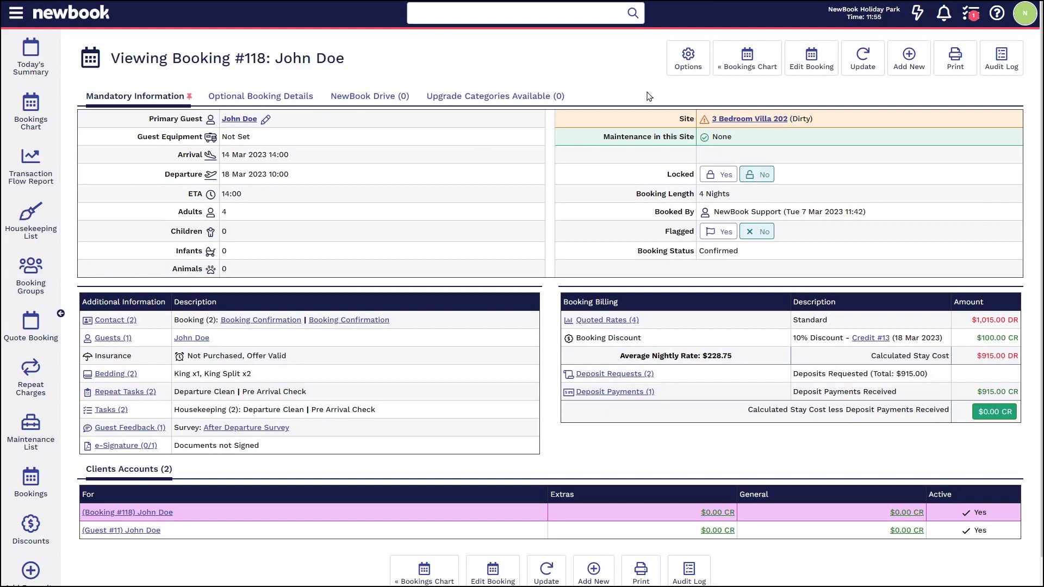
- Open the CANCEL - Booking article from the Knowledge Base's Recommended Articles
click(997, 13)
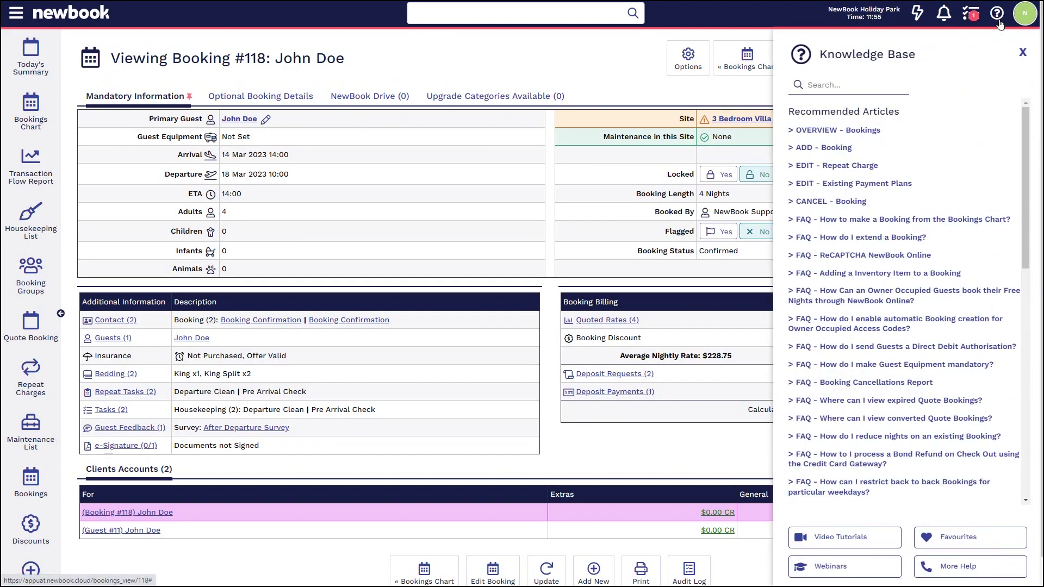
drag(787, 112, 915, 111)
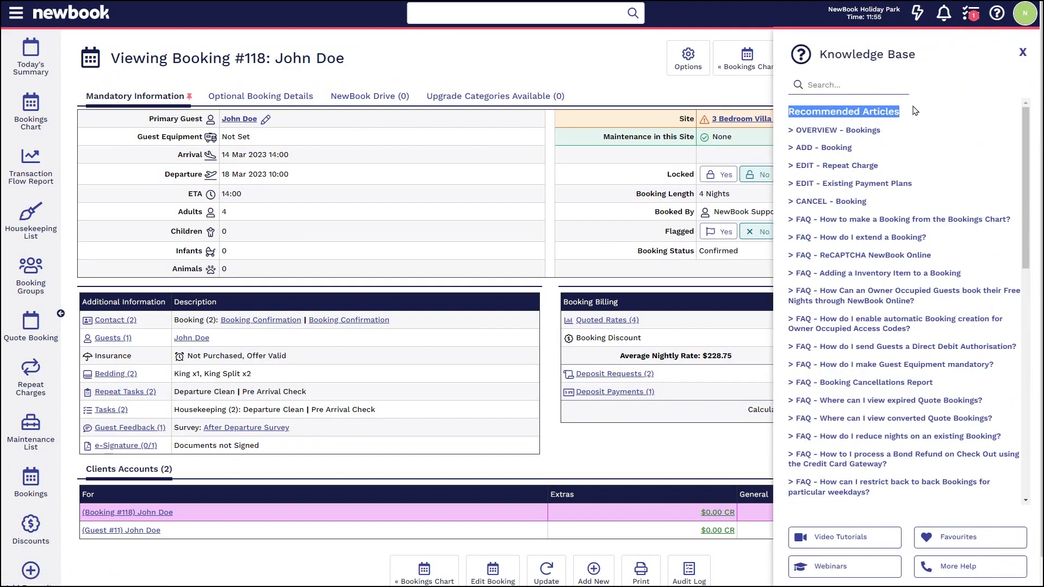
click(896, 113)
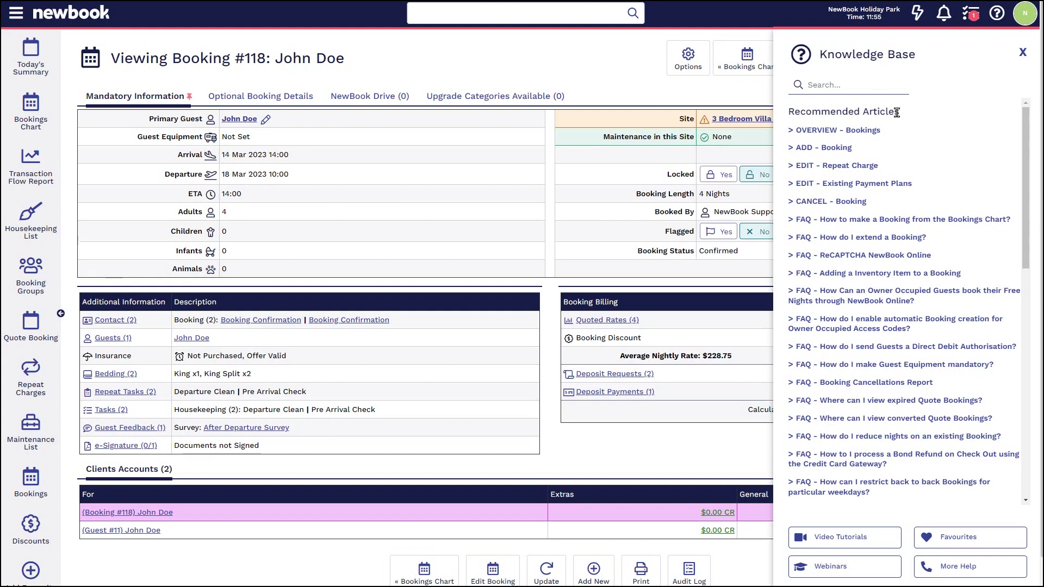
click(820, 200)
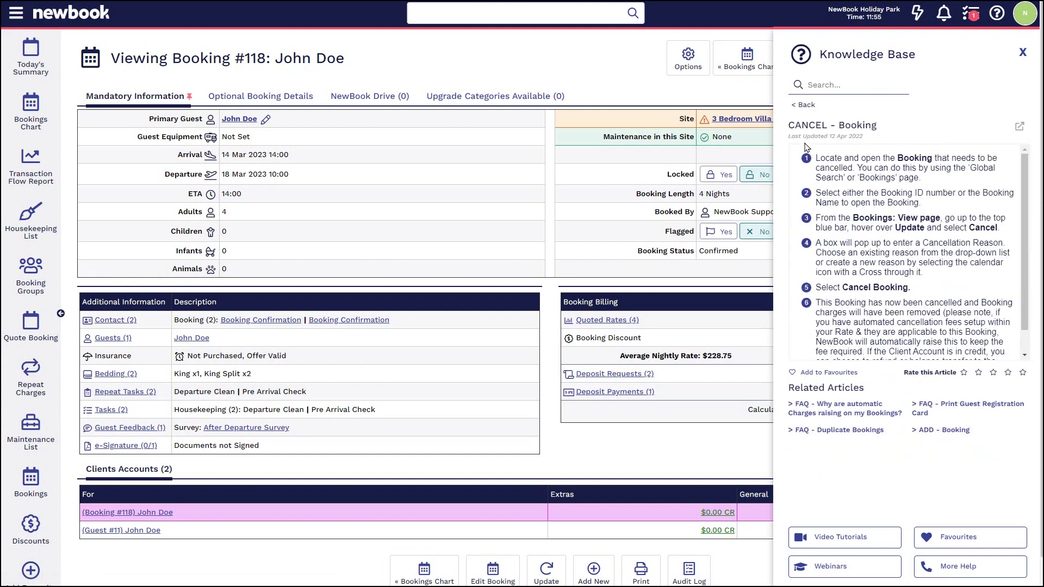
drag(815, 165, 941, 348)
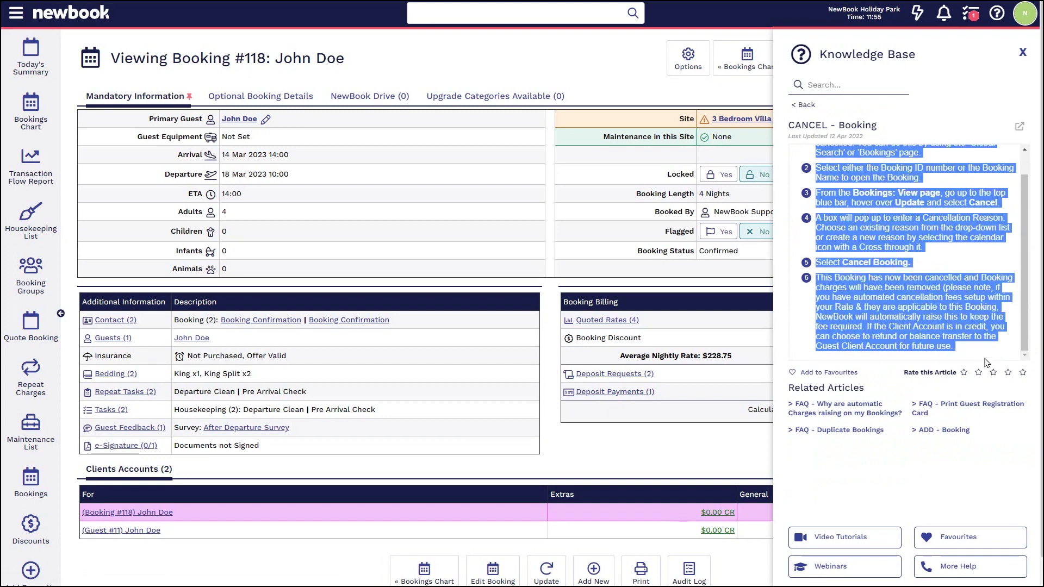
click(977, 354)
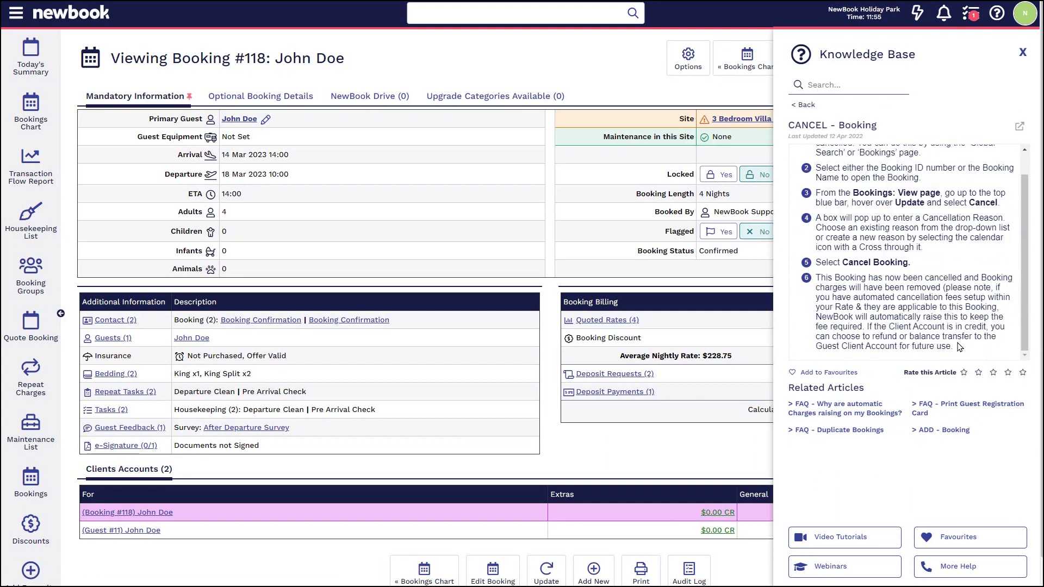
- Add CANCEL - Booking to favourites, check the Favourites list, then close the panel
click(814, 373)
click(961, 541)
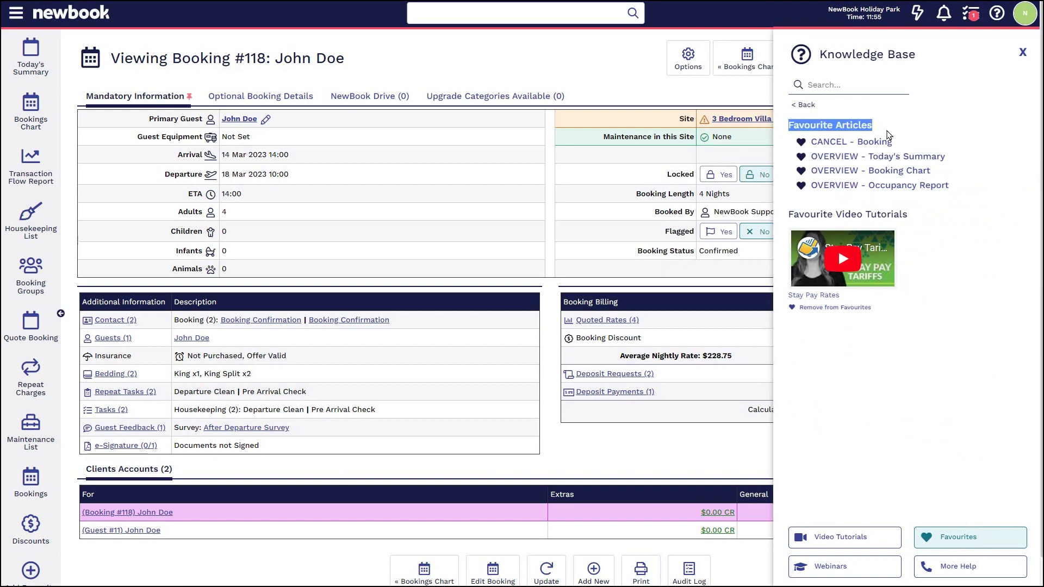
click(805, 105)
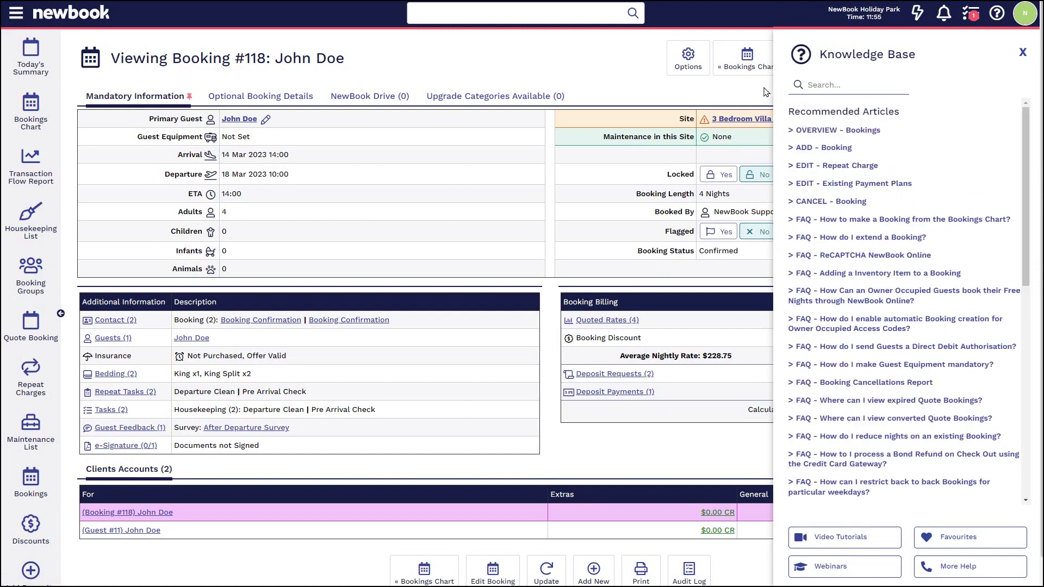
click(1024, 53)
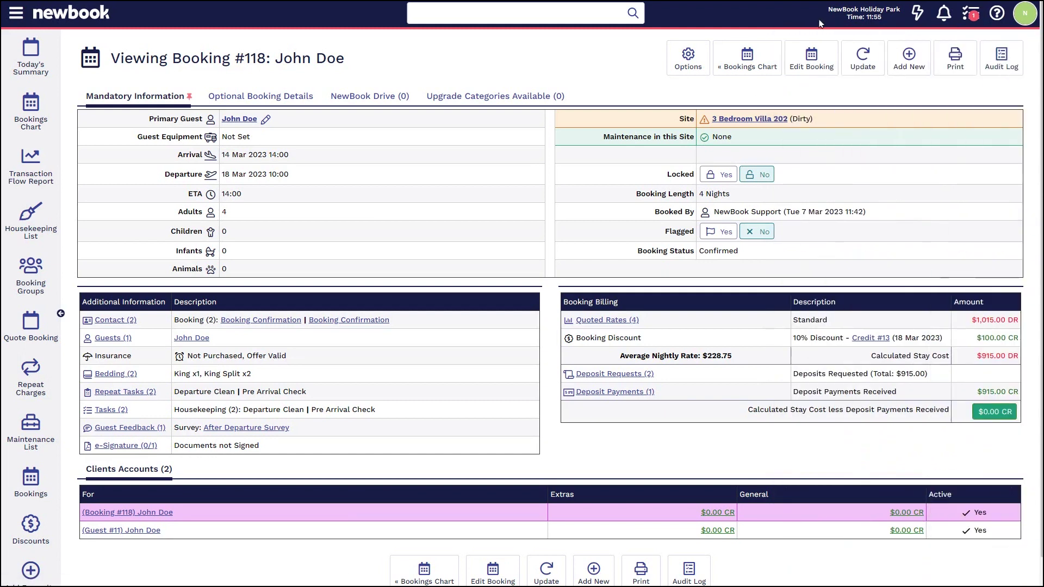
- Reopen the Knowledge Base over the Bookings Chart to list waitlist and booking chart articles
scroll(748, 170, down, 5)
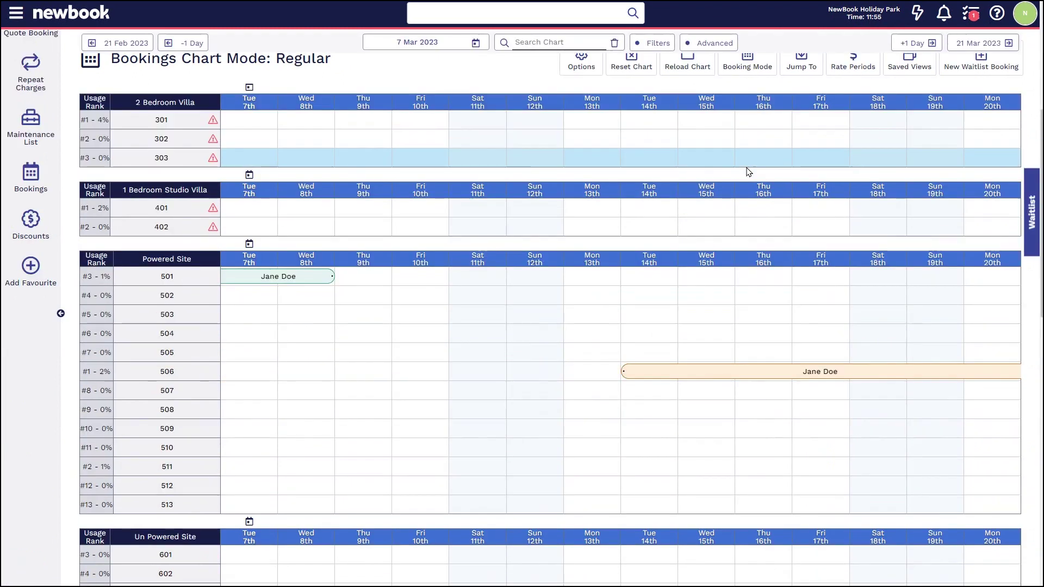
click(997, 15)
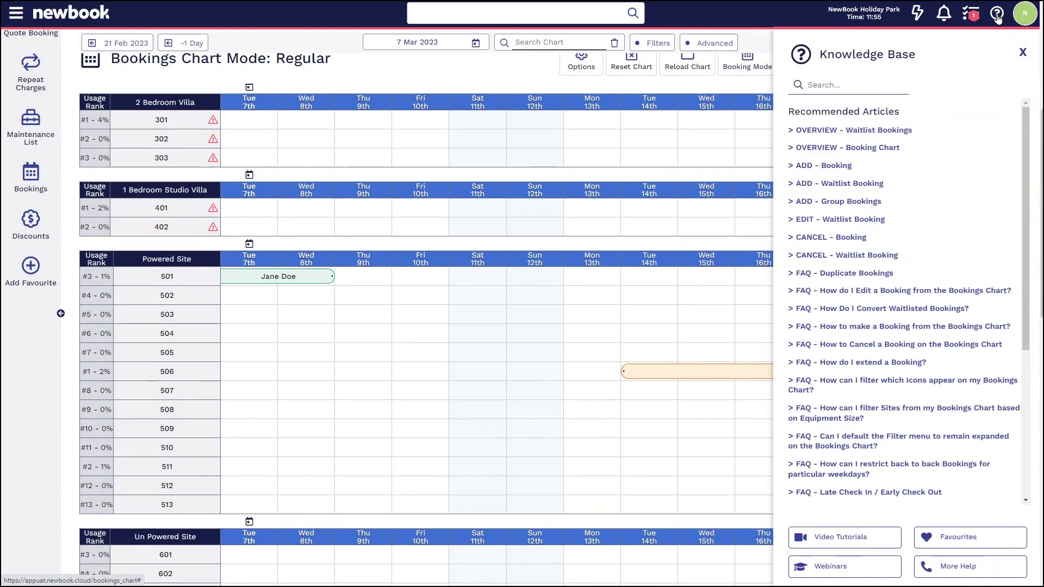